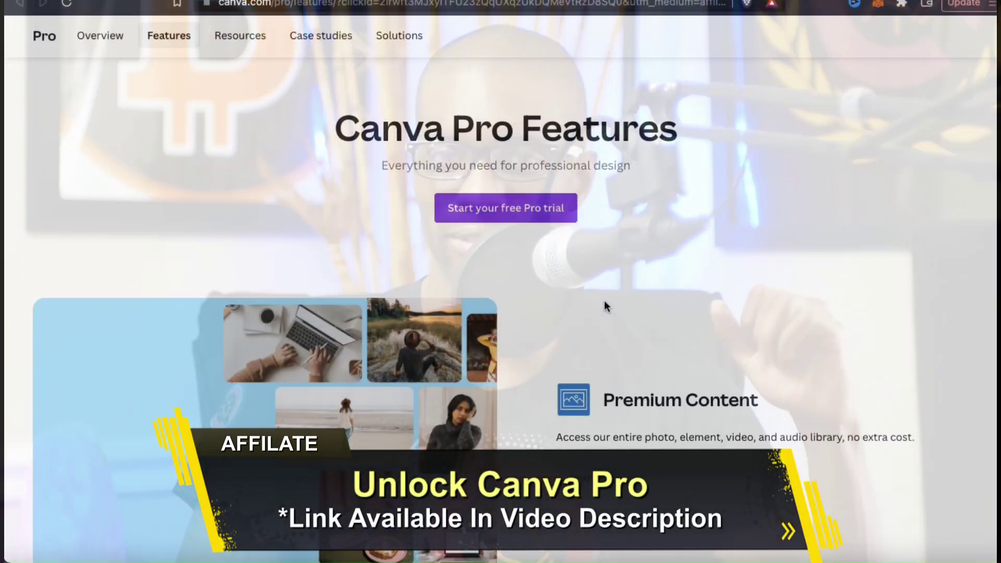
Scroll down through the Canva Pro features and T-shirt templates.
{"action": "scroll", "coordinate": [605, 300], "scroll_direction": "down", "scroll_amount": 5}
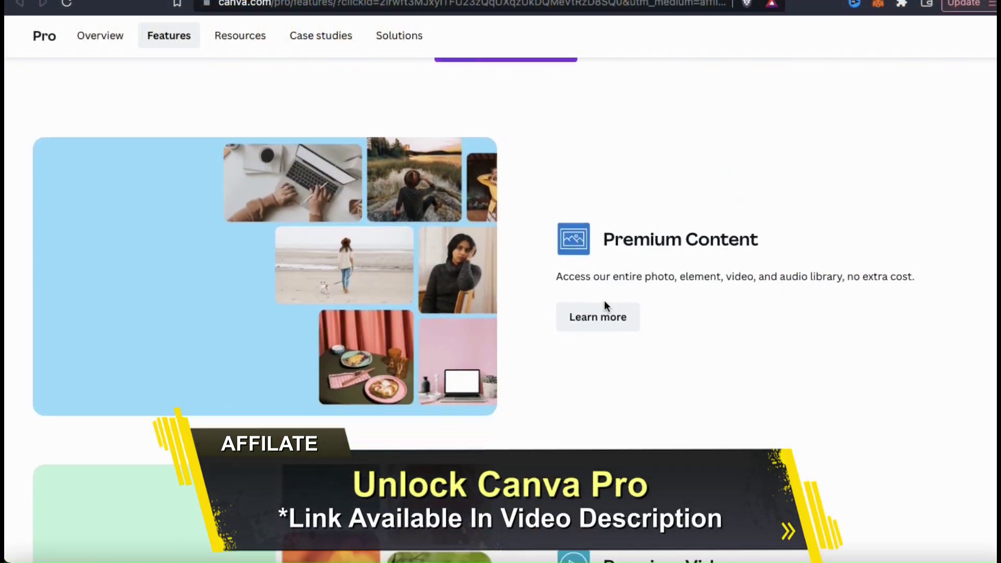
{"action": "scroll", "coordinate": [607, 308], "scroll_direction": "down", "scroll_amount": 10}
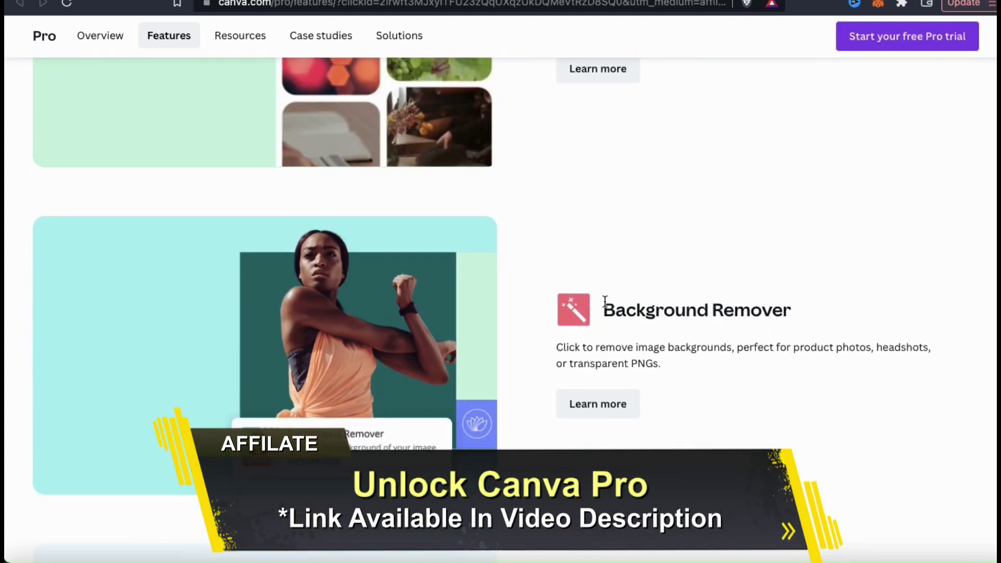
{"action": "scroll", "coordinate": [605, 301], "scroll_direction": "down", "scroll_amount": 6}
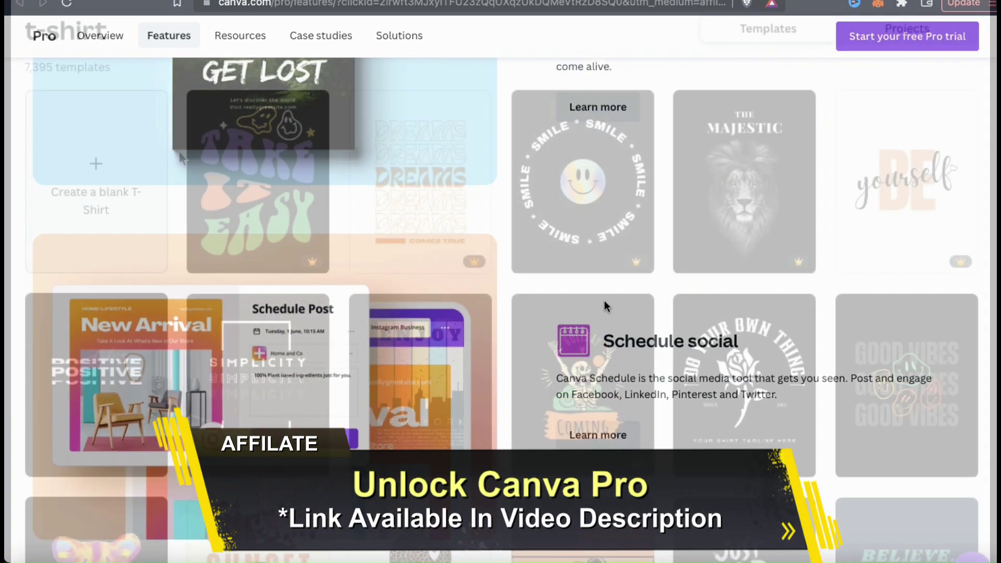
{"action": "scroll", "coordinate": [179, 152], "scroll_direction": "down", "scroll_amount": 10}
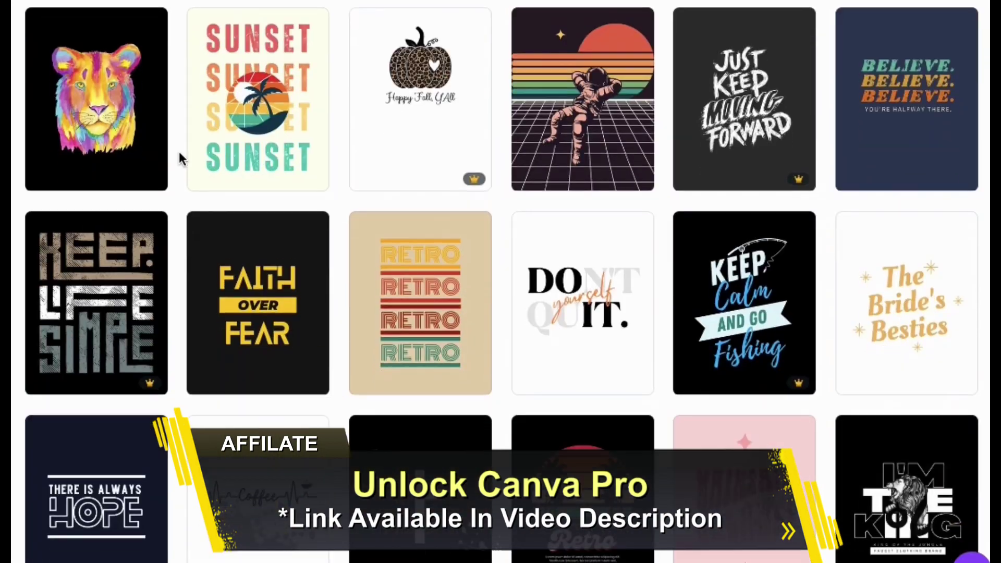
{"action": "scroll", "coordinate": [179, 151], "scroll_direction": "down", "scroll_amount": 10}
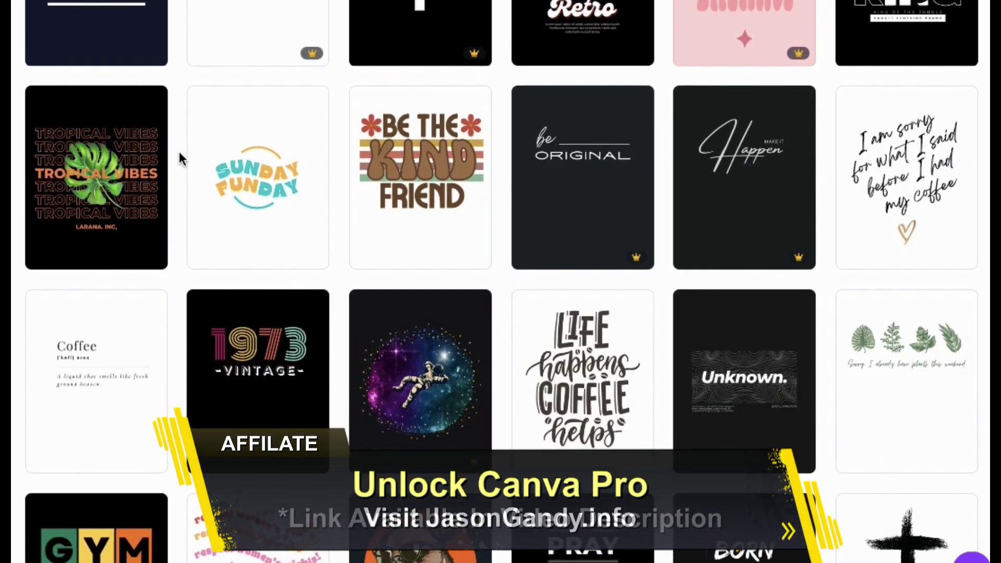
{"action": "scroll", "coordinate": [180, 152], "scroll_direction": "down", "scroll_amount": 8}
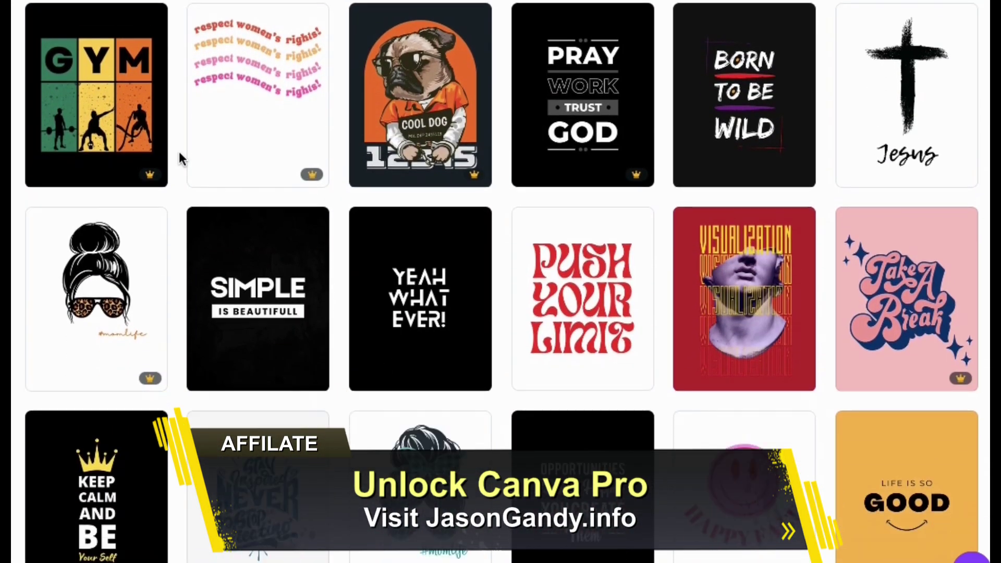
{"action": "scroll", "coordinate": [180, 151], "scroll_direction": "down", "scroll_amount": 8}
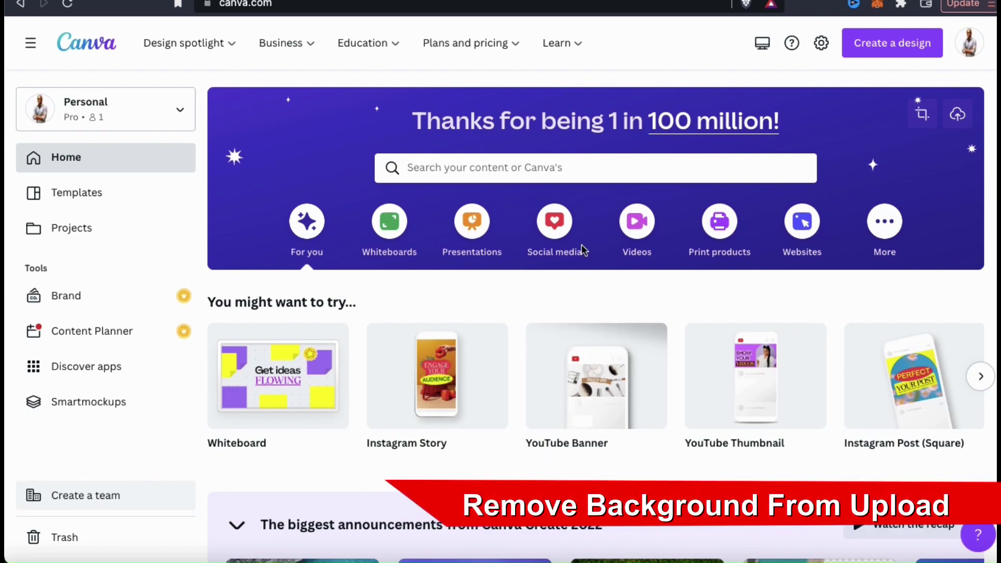
Search the home page for 'FACEBOOK POST' and open the Facebook Post templates.
{"action": "left_click", "coordinate": [543, 168]}
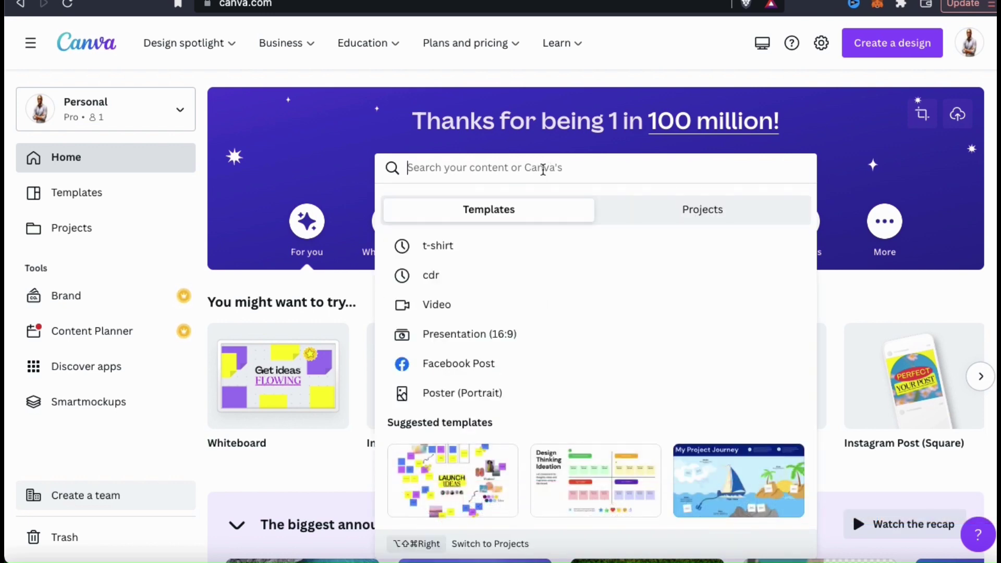
{"action": "type", "text": "FACEBOOK POST"}
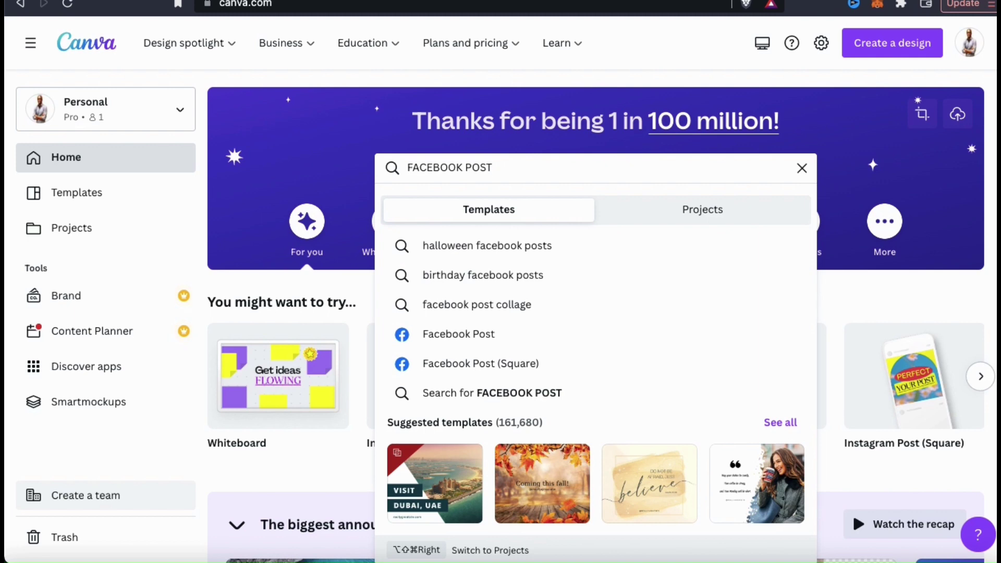
{"action": "left_click", "coordinate": [473, 338]}
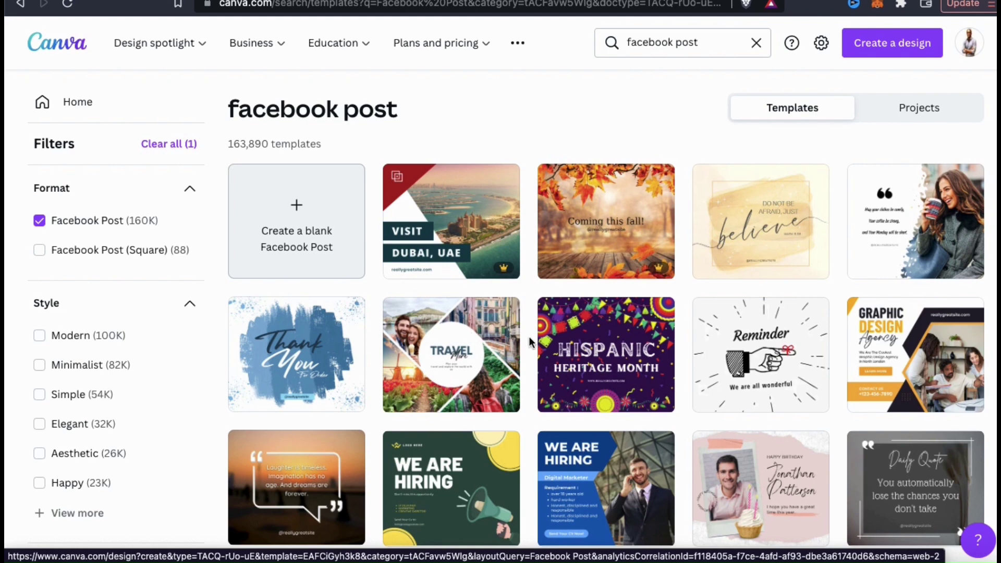
Browse the Facebook Post results and choose the Kids Wear template.
{"action": "scroll", "coordinate": [530, 342], "scroll_direction": "down", "scroll_amount": 3}
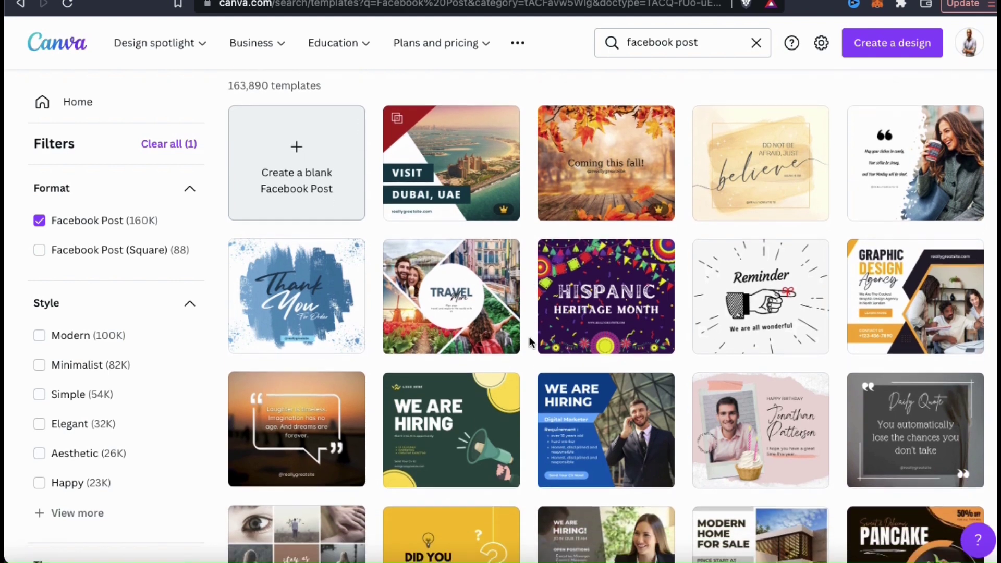
{"action": "scroll", "coordinate": [530, 342], "scroll_direction": "down", "scroll_amount": 10}
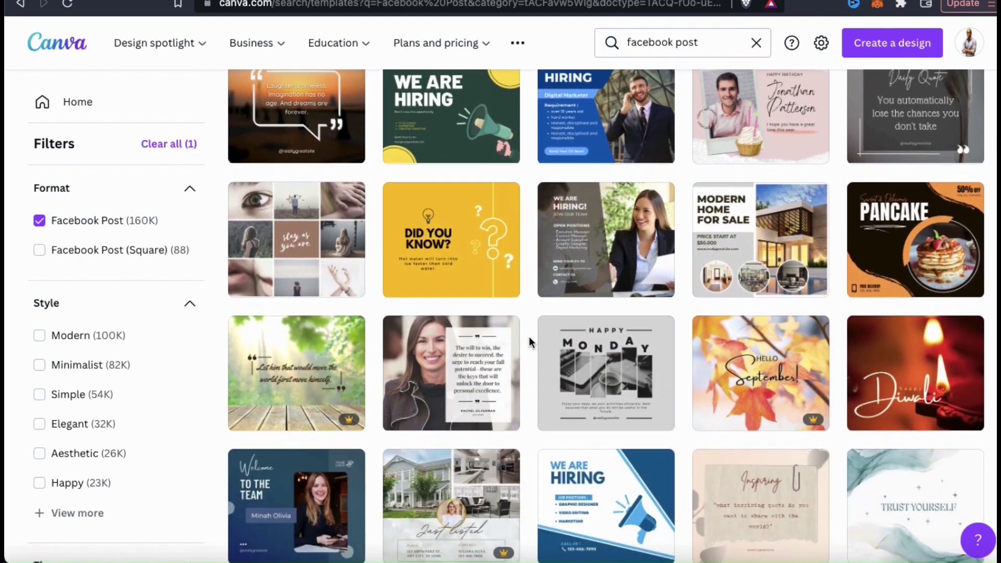
{"action": "scroll", "coordinate": [530, 341], "scroll_direction": "down", "scroll_amount": 5}
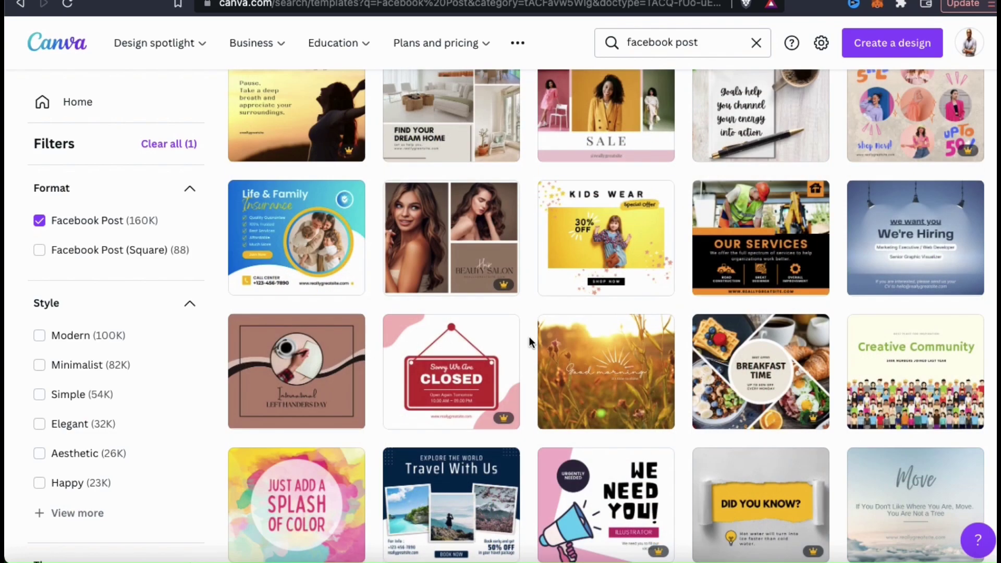
{"action": "mouse_move", "coordinate": [638, 213]}
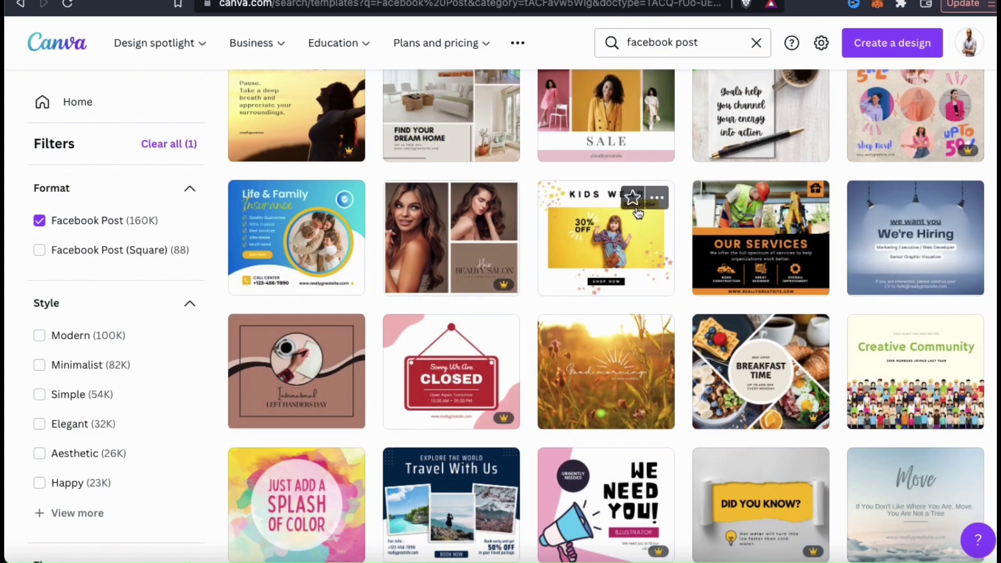
{"action": "left_click", "coordinate": [628, 251]}
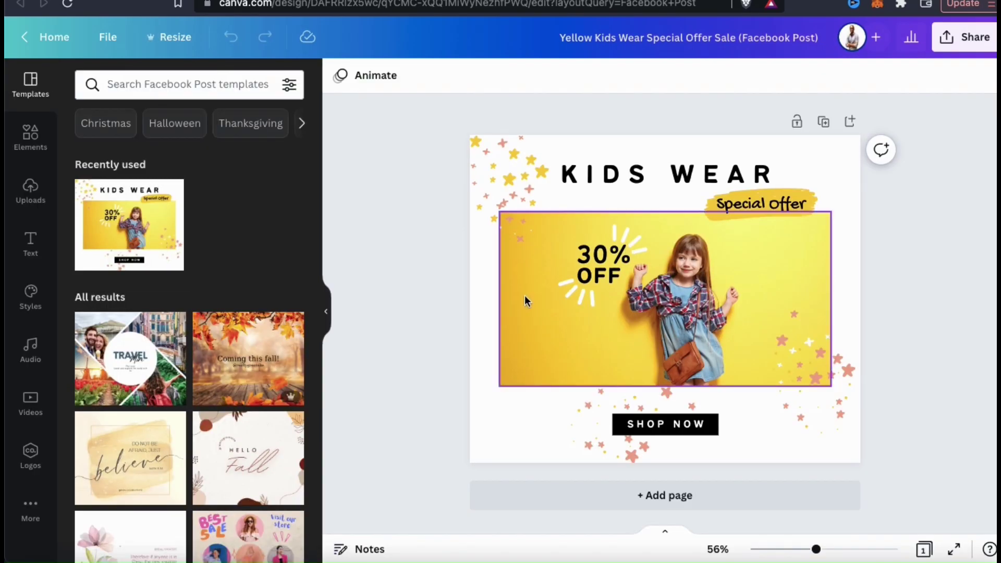
Delete the yellow photo of the girl from the Kids Wear template, then show the uploaded images.
{"action": "left_click", "coordinate": [658, 295]}
{"action": "key", "text": "Delete"}
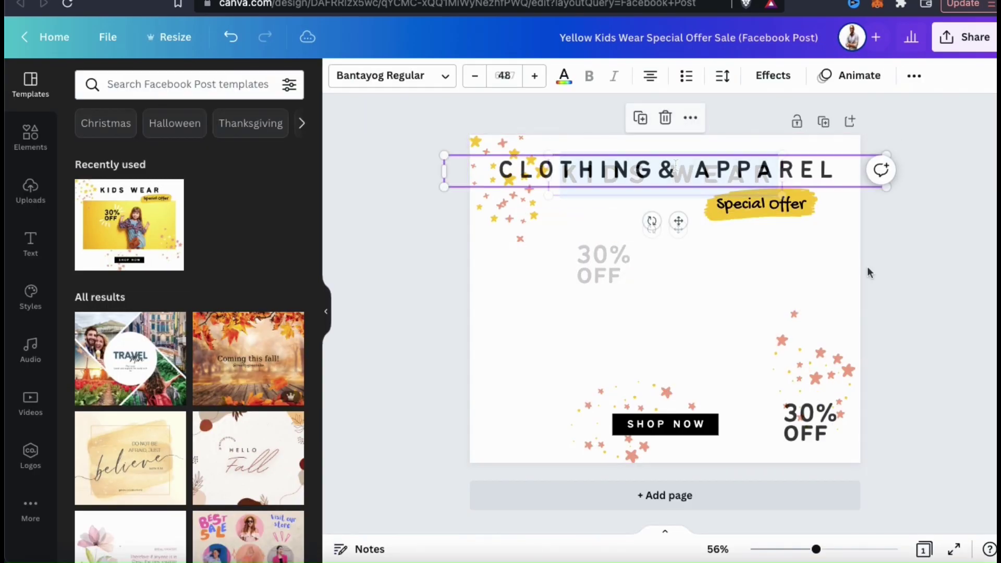
{"action": "left_click", "coordinate": [876, 273]}
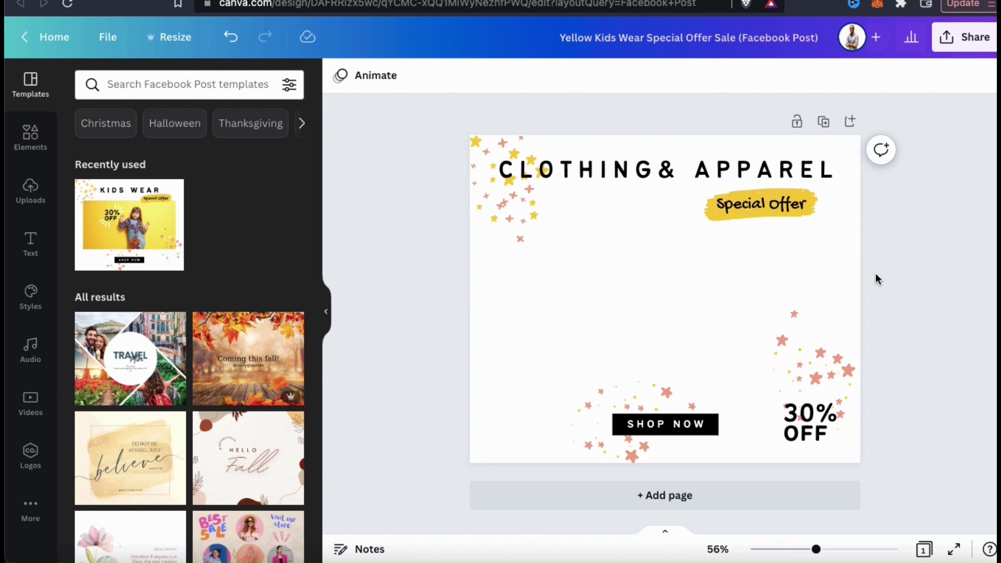
{"action": "left_click", "coordinate": [30, 201]}
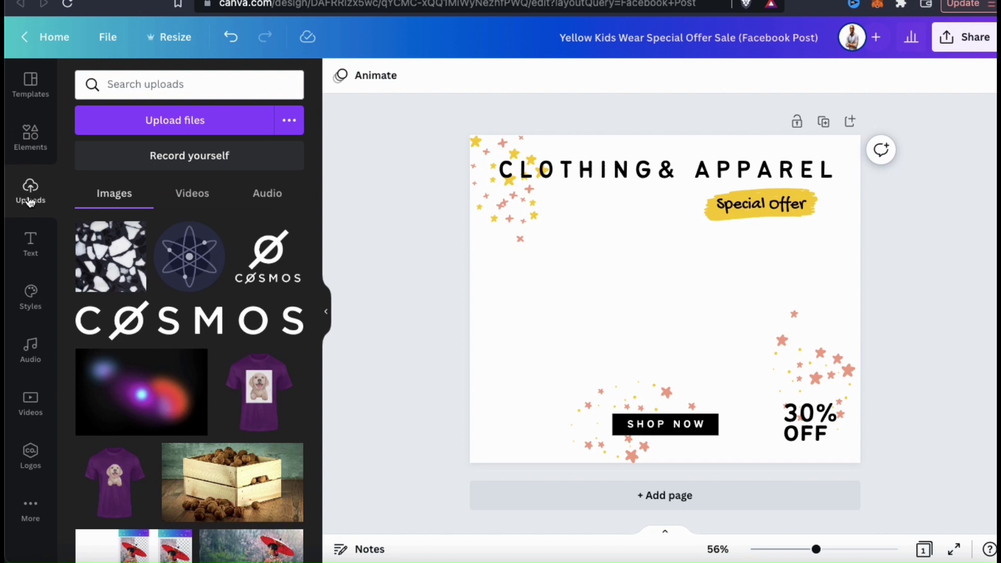
Upload 1.png and add the photo of two people in QD shirts to the post.
{"action": "left_click", "coordinate": [172, 122]}
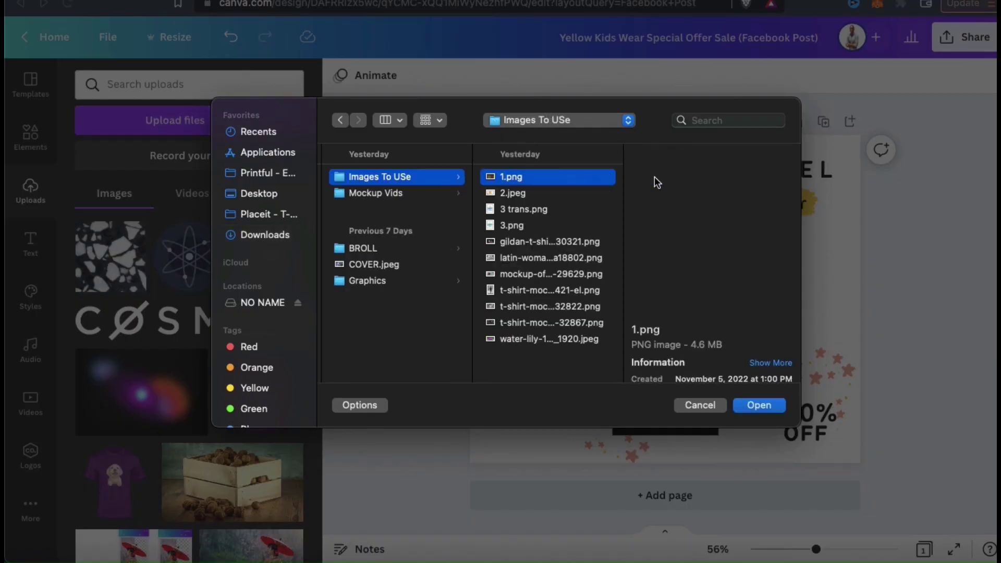
{"action": "left_click", "coordinate": [767, 405]}
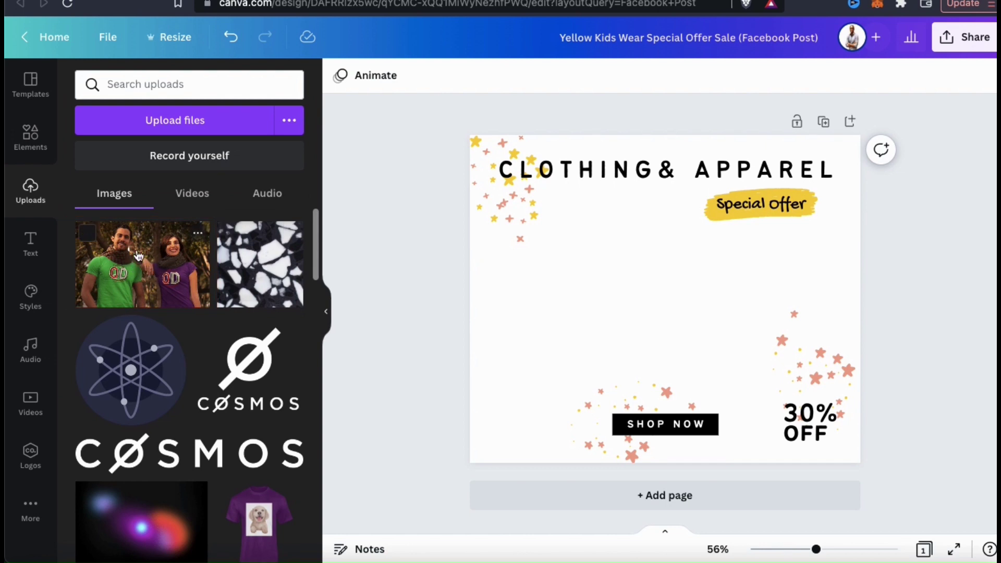
{"action": "left_click", "coordinate": [156, 270]}
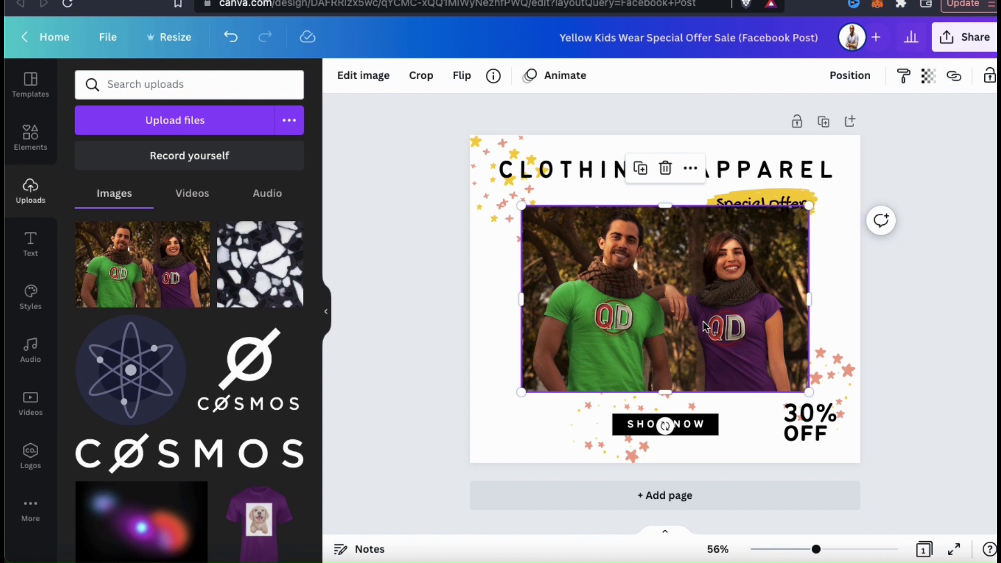
Apply Background Remover from Edit image to the couple photo.
{"action": "left_click", "coordinate": [371, 86]}
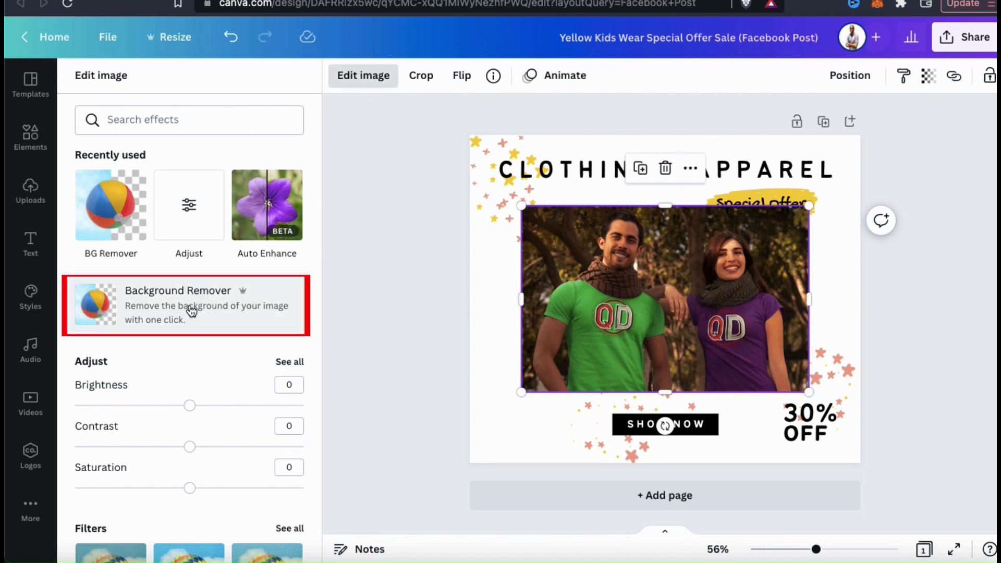
{"action": "left_click", "coordinate": [162, 323]}
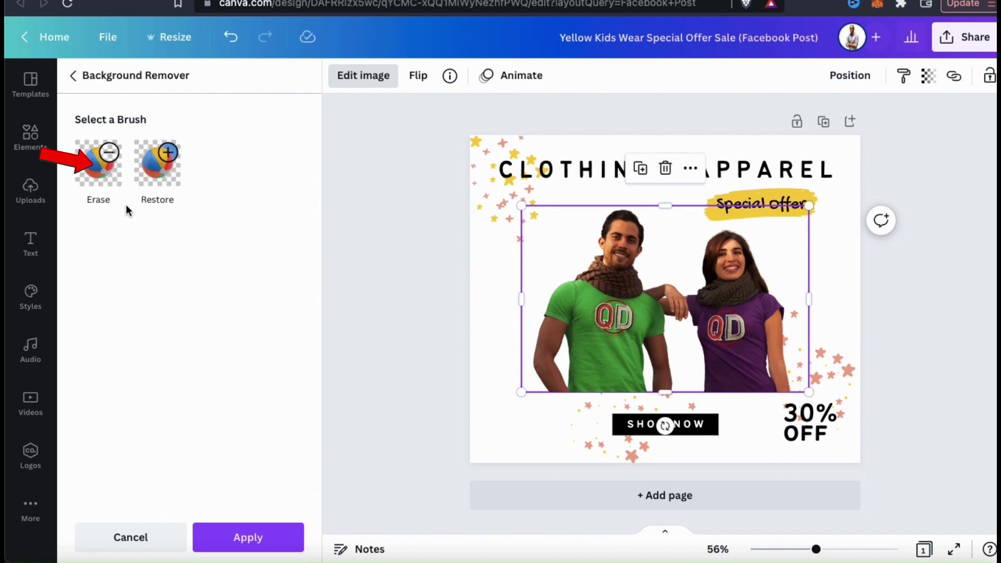
Erase the purple-shirted woman with an enlarged erase brush, leaving only the man.
{"action": "left_click", "coordinate": [109, 173]}
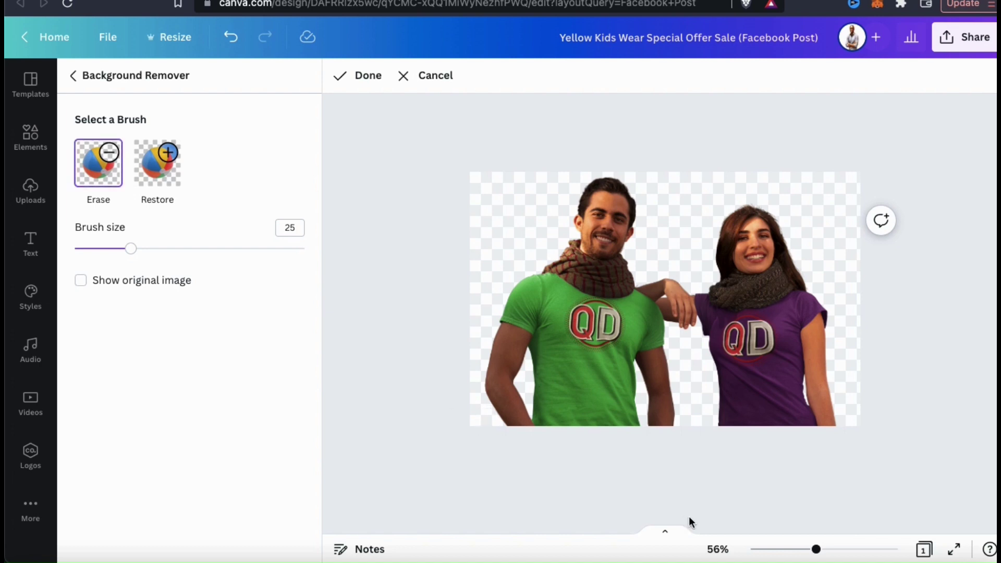
{"action": "mouse_move", "coordinate": [817, 552]}
{"action": "left_mouse_down"}
{"action": "mouse_move", "coordinate": [849, 549]}
{"action": "mouse_move", "coordinate": [823, 553]}
{"action": "mouse_move", "coordinate": [834, 553]}
{"action": "left_mouse_up"}
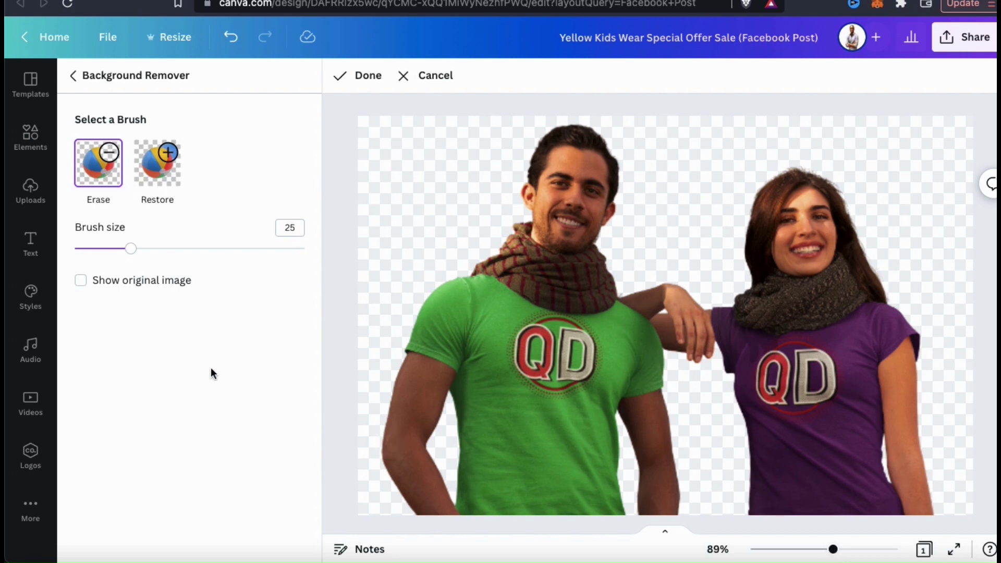
{"action": "left_click_drag", "start_coordinate": [130, 252], "coordinate": [182, 249]}
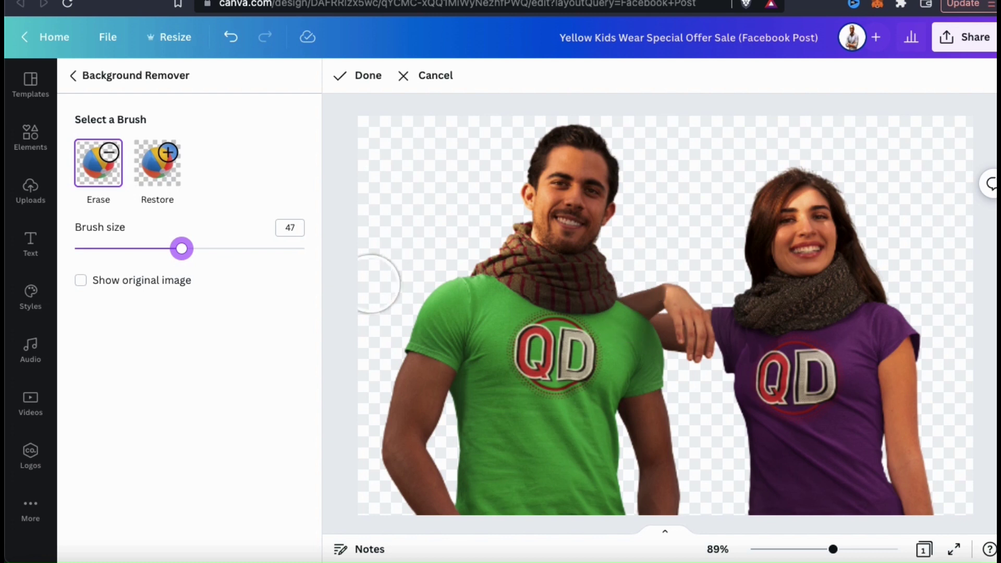
{"action": "mouse_move", "coordinate": [185, 250]}
{"action": "left_mouse_down"}
{"action": "mouse_move", "coordinate": [81, 249]}
{"action": "mouse_move", "coordinate": [280, 243]}
{"action": "left_mouse_up"}
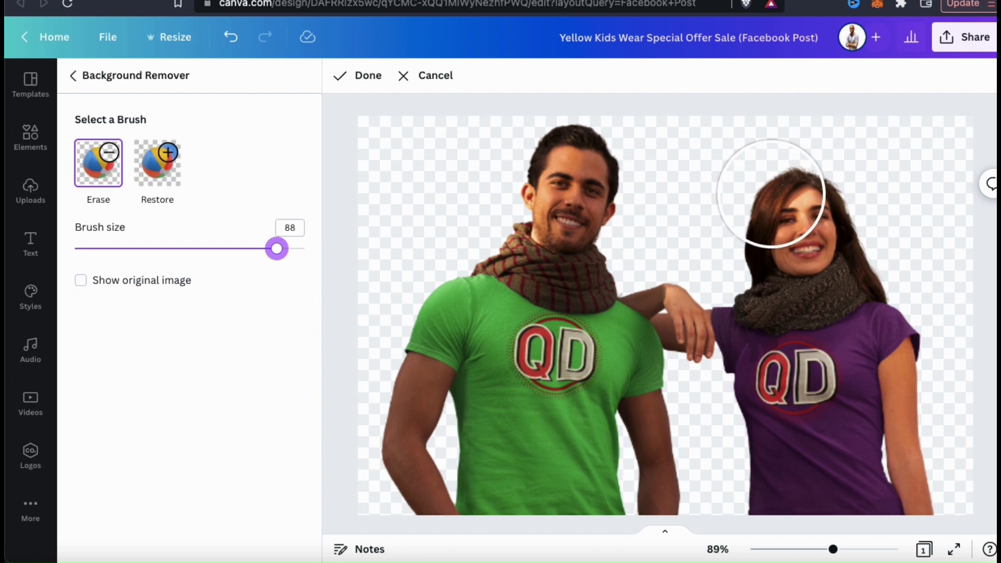
{"action": "mouse_move", "coordinate": [768, 178]}
{"action": "left_mouse_down"}
{"action": "mouse_move", "coordinate": [801, 264]}
{"action": "mouse_move", "coordinate": [806, 223]}
{"action": "mouse_move", "coordinate": [869, 330]}
{"action": "mouse_move", "coordinate": [886, 338]}
{"action": "mouse_move", "coordinate": [900, 393]}
{"action": "mouse_move", "coordinate": [813, 335]}
{"action": "mouse_move", "coordinate": [744, 306]}
{"action": "mouse_move", "coordinate": [738, 320]}
{"action": "mouse_move", "coordinate": [722, 293]}
{"action": "mouse_move", "coordinate": [757, 320]}
{"action": "mouse_move", "coordinate": [788, 369]}
{"action": "mouse_move", "coordinate": [786, 446]}
{"action": "mouse_move", "coordinate": [809, 464]}
{"action": "mouse_move", "coordinate": [779, 474]}
{"action": "mouse_move", "coordinate": [879, 489]}
{"action": "mouse_move", "coordinate": [886, 479]}
{"action": "mouse_move", "coordinate": [868, 451]}
{"action": "mouse_move", "coordinate": [867, 463]}
{"action": "mouse_move", "coordinate": [900, 487]}
{"action": "mouse_move", "coordinate": [768, 369]}
{"action": "mouse_move", "coordinate": [738, 355]}
{"action": "mouse_move", "coordinate": [694, 276]}
{"action": "mouse_move", "coordinate": [744, 280]}
{"action": "left_mouse_up"}
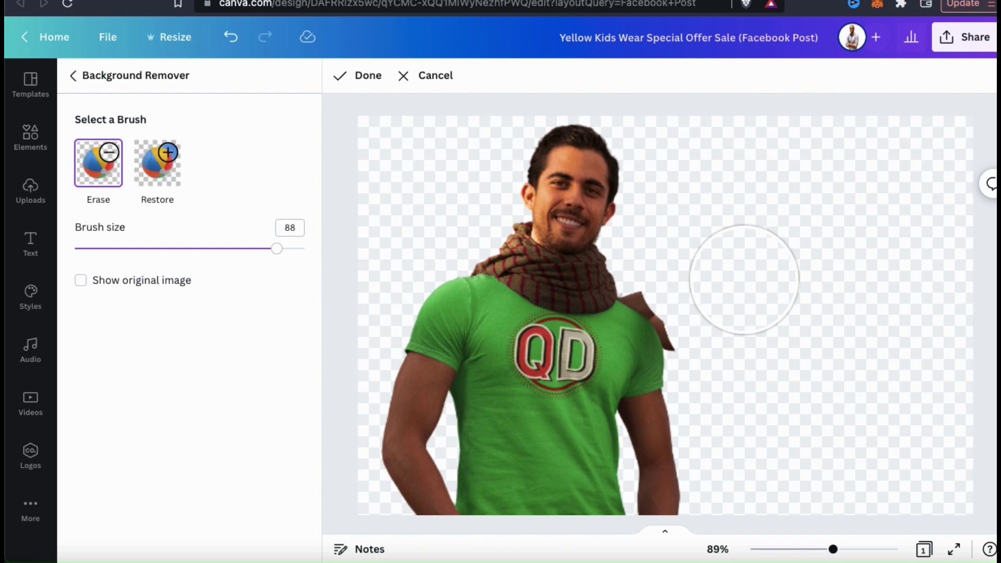
{"action": "left_click", "coordinate": [278, 249]}
Shrink the erase brush, zoom in, and erase the brown hair fringe along the shoulder.
{"action": "left_click_drag", "start_coordinate": [281, 253], "coordinate": [89, 247]}
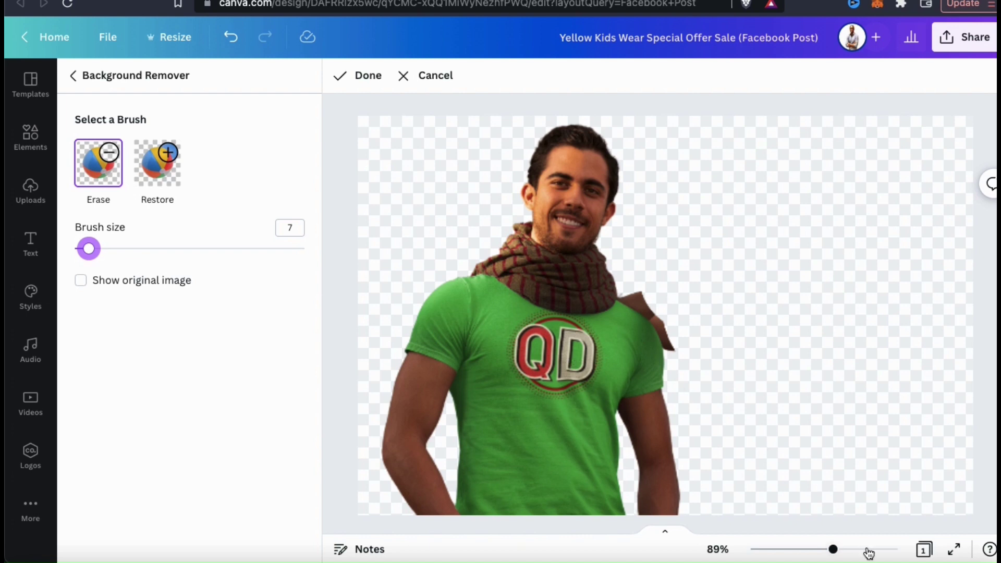
{"action": "left_click_drag", "start_coordinate": [835, 553], "coordinate": [888, 553]}
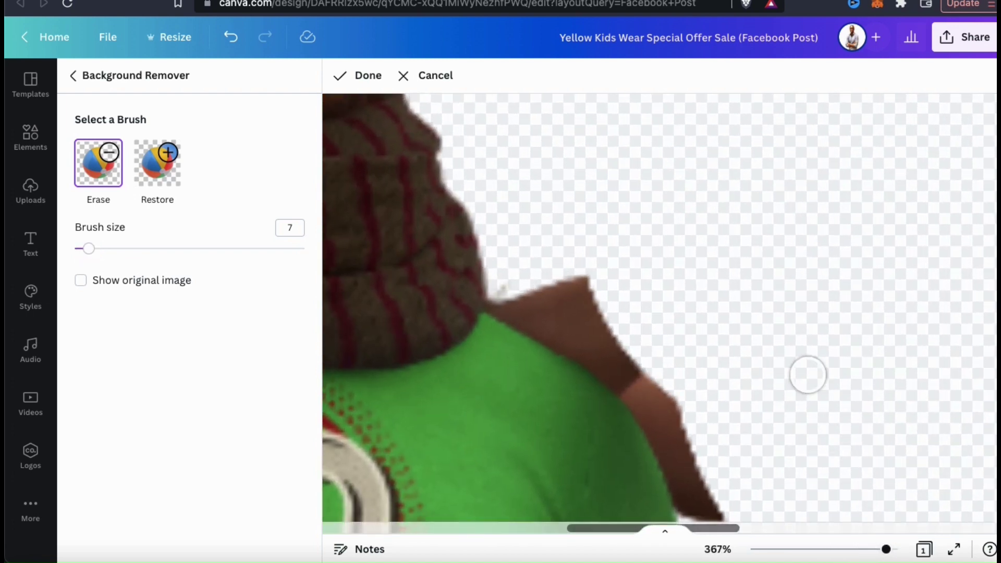
{"action": "scroll", "coordinate": [807, 324], "scroll_direction": "down", "scroll_amount": 2}
{"action": "scroll", "coordinate": [807, 313], "scroll_direction": "down", "scroll_amount": 1}
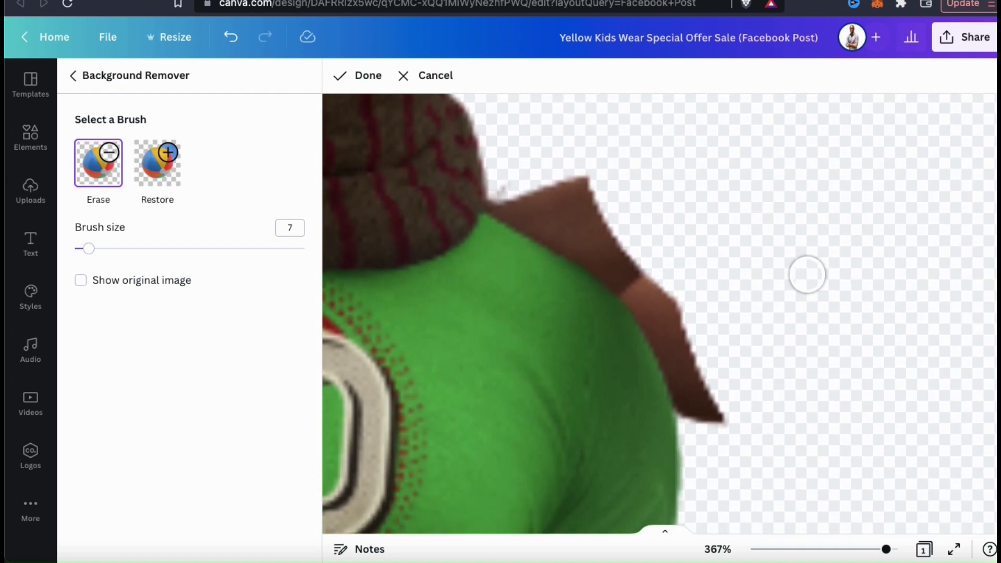
{"action": "mouse_move", "coordinate": [727, 431]}
{"action": "left_mouse_down"}
{"action": "mouse_move", "coordinate": [674, 313]}
{"action": "mouse_move", "coordinate": [584, 221]}
{"action": "mouse_move", "coordinate": [520, 196]}
{"action": "mouse_move", "coordinate": [580, 191]}
{"action": "mouse_move", "coordinate": [586, 206]}
{"action": "mouse_move", "coordinate": [568, 219]}
{"action": "mouse_move", "coordinate": [590, 233]}
{"action": "left_mouse_up"}
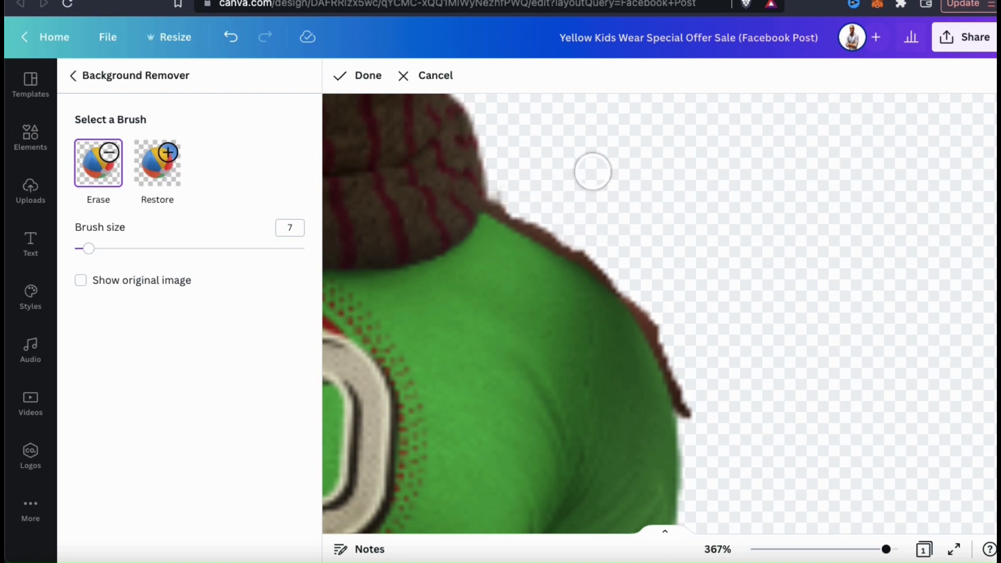
{"action": "left_click_drag", "start_coordinate": [94, 254], "coordinate": [79, 248]}
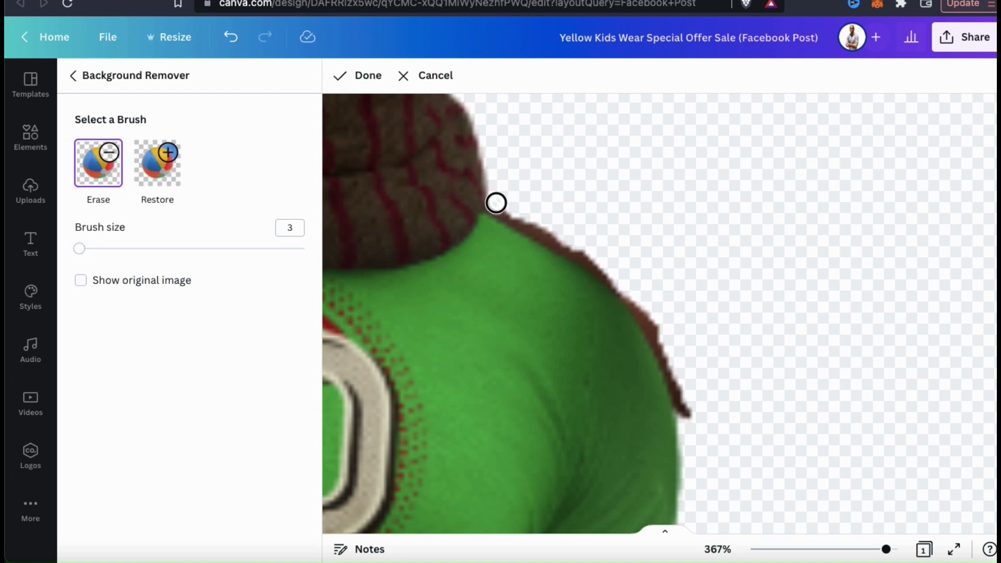
{"action": "mouse_move", "coordinate": [515, 216]}
{"action": "left_mouse_down"}
{"action": "mouse_move", "coordinate": [637, 291]}
{"action": "mouse_move", "coordinate": [689, 410]}
{"action": "mouse_move", "coordinate": [666, 342]}
{"action": "mouse_move", "coordinate": [630, 289]}
{"action": "mouse_move", "coordinate": [688, 398]}
{"action": "left_mouse_up"}
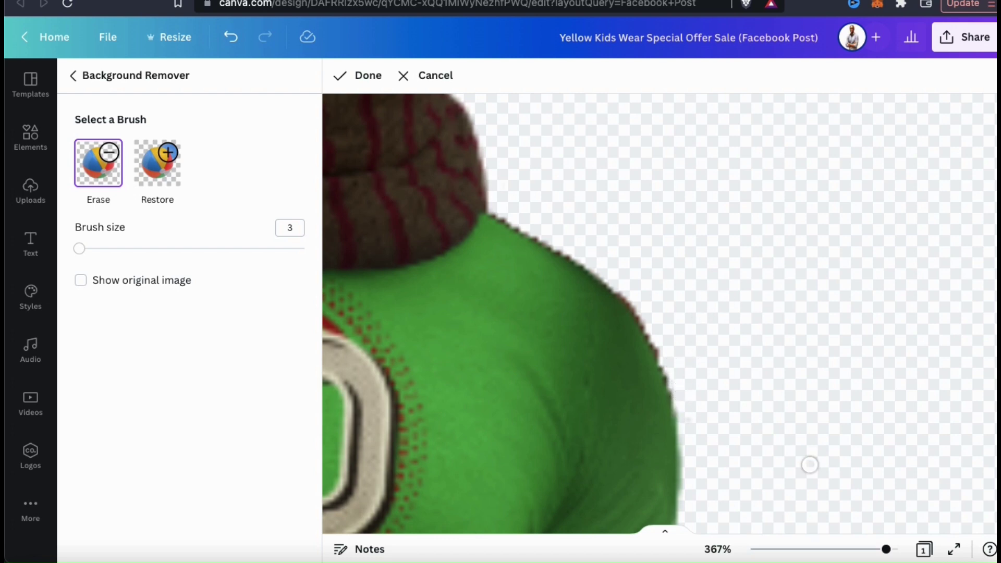
Readjust the zoom and erase more of the fringe along the shoulder edge.
{"action": "left_click", "coordinate": [811, 551]}
{"action": "left_click_drag", "start_coordinate": [815, 555], "coordinate": [832, 554]}
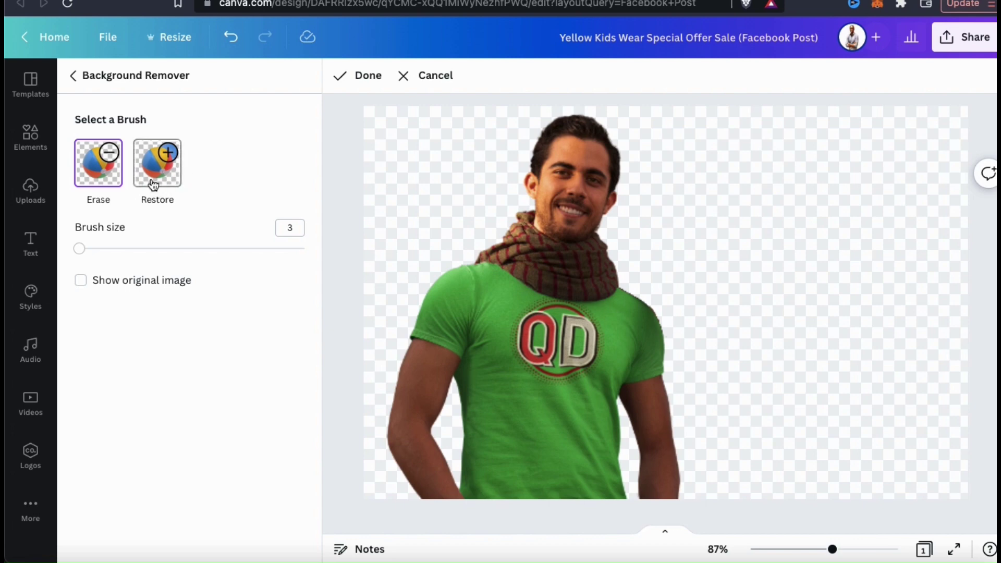
{"action": "scroll", "coordinate": [658, 313], "scroll_direction": "up", "scroll_amount": 5}
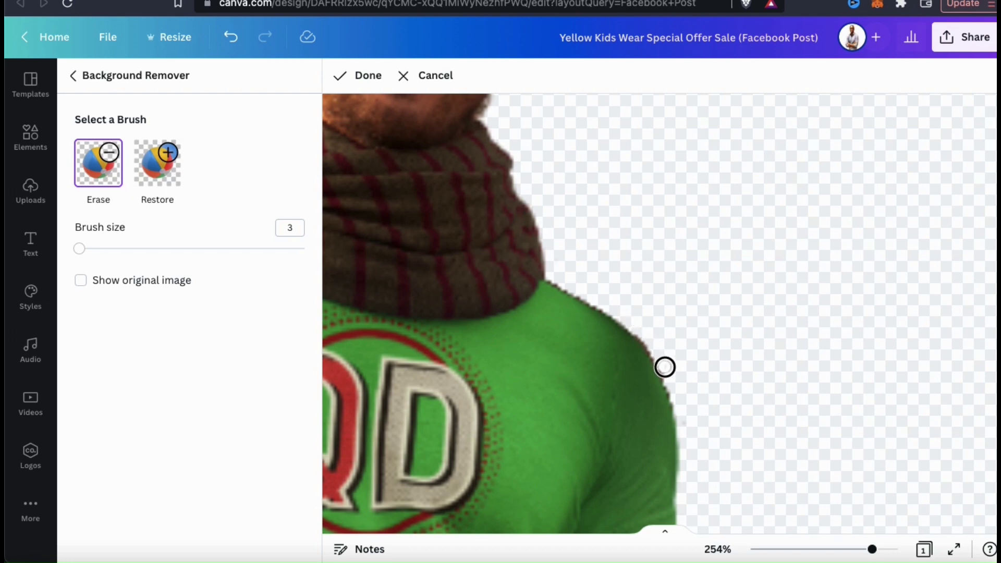
{"action": "mouse_move", "coordinate": [667, 375]}
{"action": "left_mouse_down"}
{"action": "mouse_move", "coordinate": [647, 398]}
{"action": "mouse_move", "coordinate": [665, 413]}
{"action": "mouse_move", "coordinate": [698, 419]}
{"action": "left_mouse_up"}
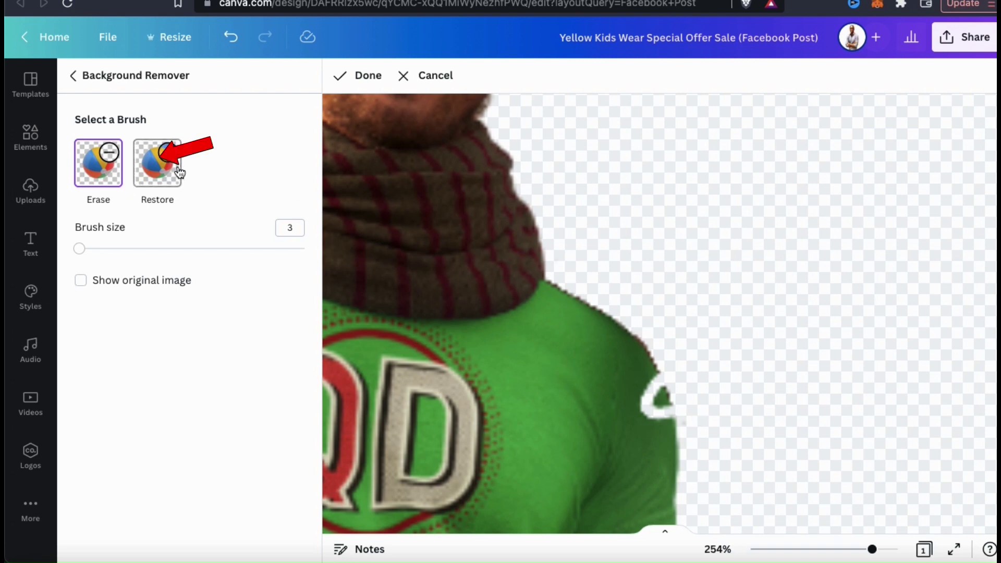
Repaint the white gap on the man's shoulder with an enlarged Restore brush and finish.
{"action": "left_click", "coordinate": [161, 170]}
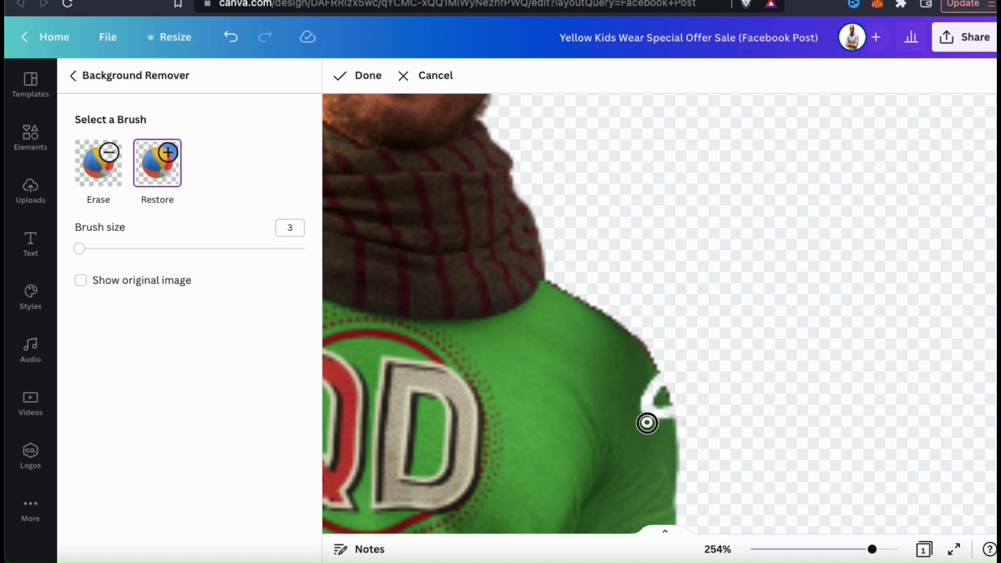
{"action": "left_click_drag", "start_coordinate": [668, 420], "coordinate": [655, 378]}
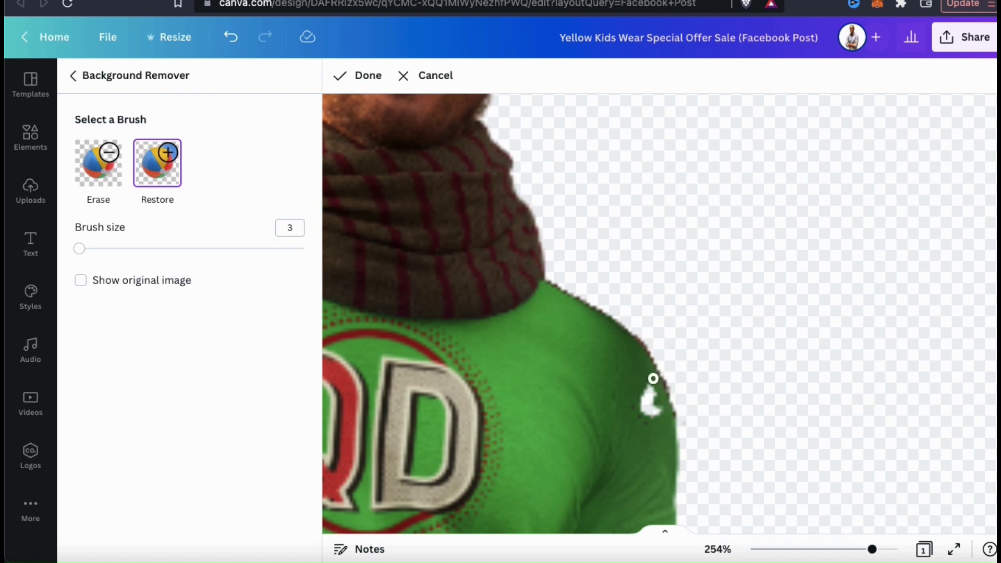
{"action": "left_click_drag", "start_coordinate": [79, 248], "coordinate": [114, 249]}
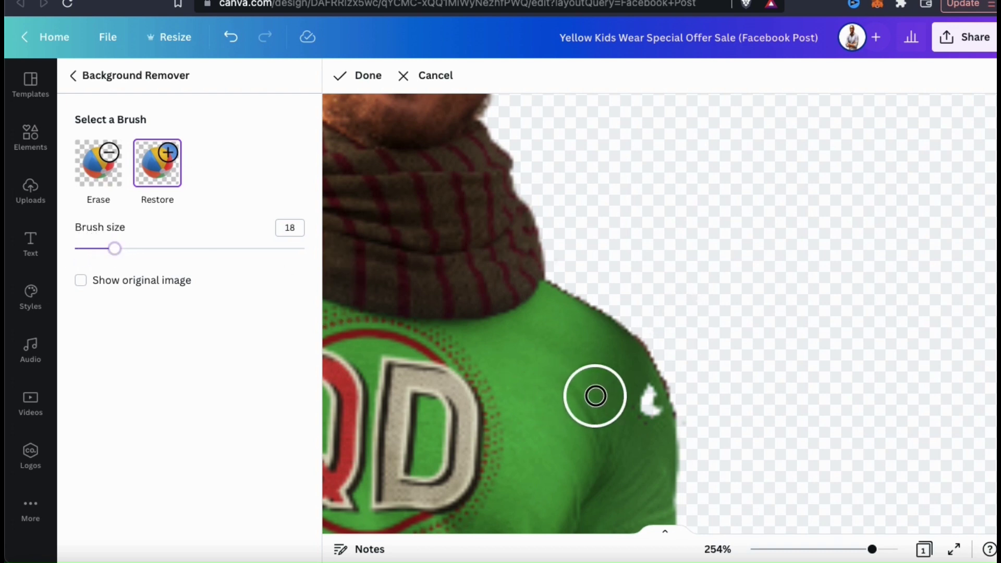
{"action": "mouse_move", "coordinate": [613, 411]}
{"action": "left_mouse_down"}
{"action": "mouse_move", "coordinate": [627, 415]}
{"action": "mouse_move", "coordinate": [628, 406]}
{"action": "mouse_move", "coordinate": [608, 416]}
{"action": "mouse_move", "coordinate": [618, 396]}
{"action": "mouse_move", "coordinate": [630, 407]}
{"action": "left_mouse_up"}
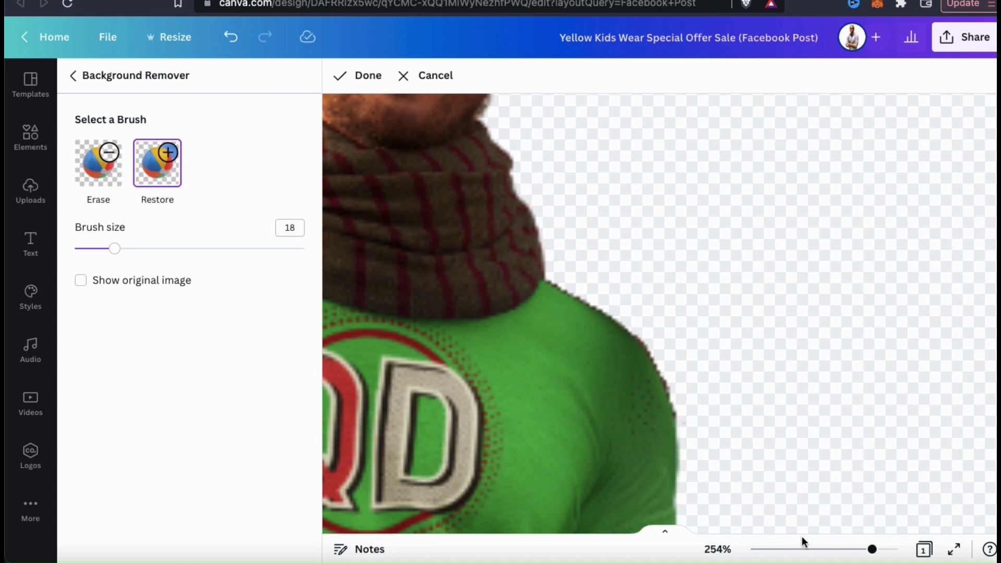
{"action": "left_click_drag", "start_coordinate": [872, 550], "coordinate": [831, 550]}
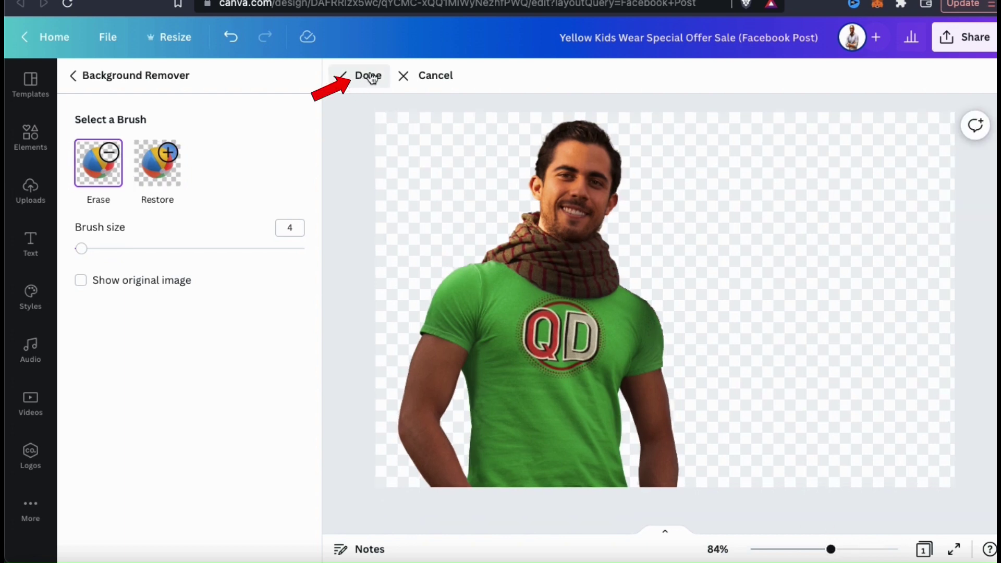
{"action": "left_click", "coordinate": [370, 76]}
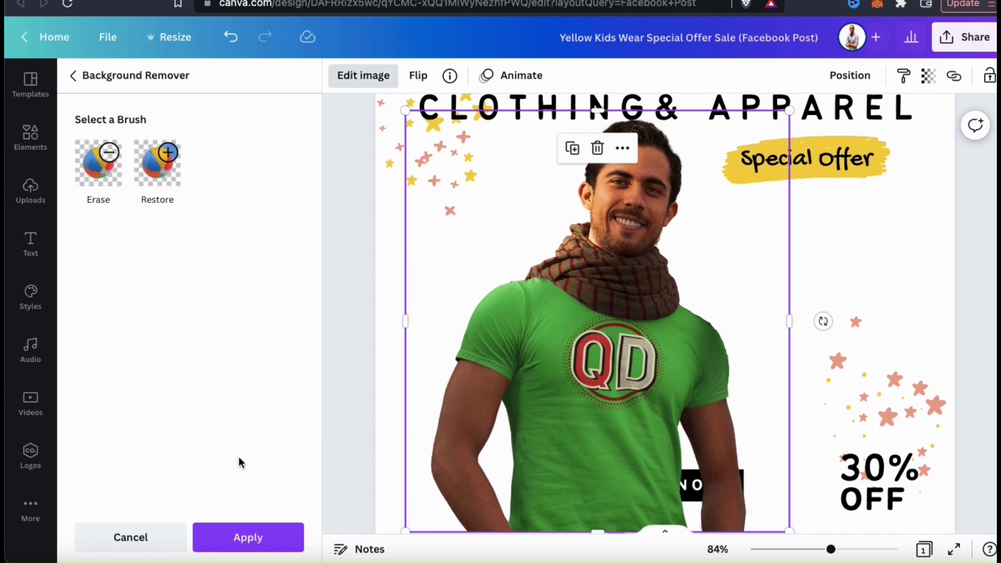
Apply the background removal to the design and zoom out to the whole post.
{"action": "left_click", "coordinate": [248, 538]}
{"action": "left_click", "coordinate": [381, 431]}
{"action": "left_click_drag", "start_coordinate": [831, 549], "coordinate": [807, 543]}
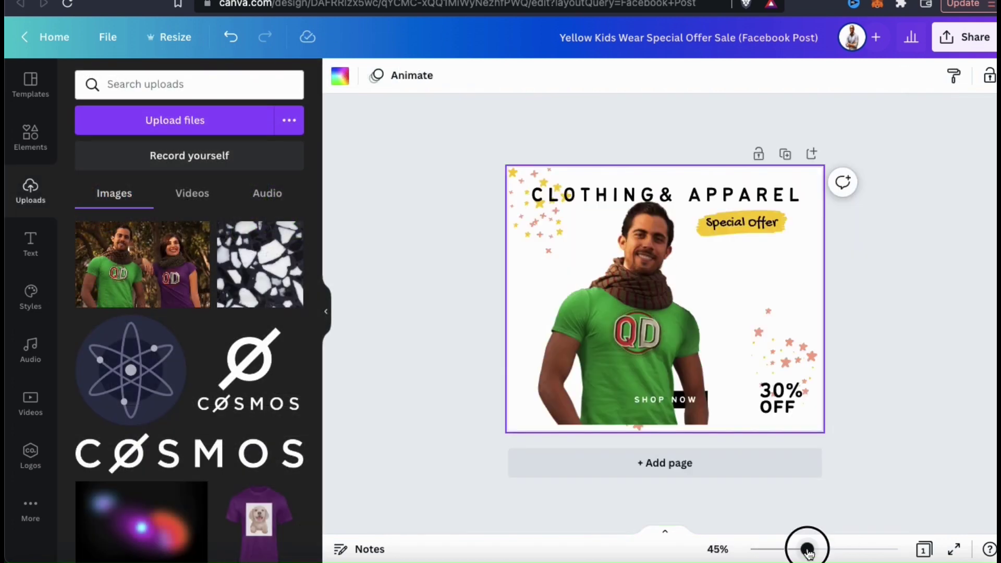
{"action": "scroll", "coordinate": [672, 391], "scroll_direction": "up", "scroll_amount": 3}
Darken and blur the man's image copy in the Adjust settings.
{"action": "left_click", "coordinate": [671, 391]}
{"action": "left_click", "coordinate": [364, 75]}
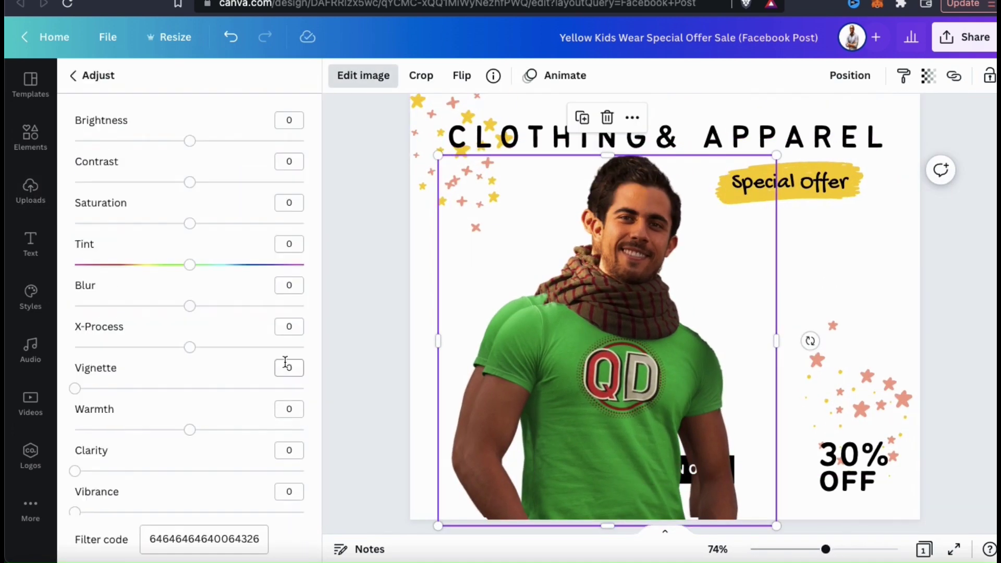
{"action": "left_click", "coordinate": [288, 359]}
{"action": "left_click_drag", "start_coordinate": [189, 141], "coordinate": [96, 141]}
{"action": "left_click_drag", "start_coordinate": [189, 182], "coordinate": [304, 182]}
{"action": "left_click_drag", "start_coordinate": [189, 223], "coordinate": [74, 223]}
{"action": "left_click_drag", "start_coordinate": [189, 306], "coordinate": [202, 306]}
{"action": "scroll", "coordinate": [158, 446], "scroll_direction": "down", "scroll_amount": 3}
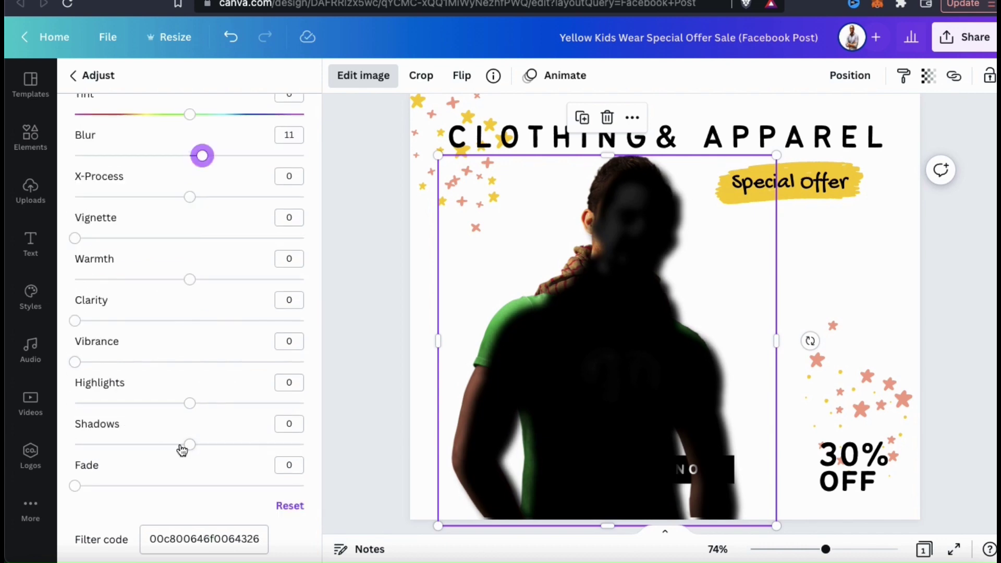
Set the shadow copy to 50 transparency, group it with the man, and move it up-left.
{"action": "left_click", "coordinate": [849, 79]}
{"action": "left_click", "coordinate": [928, 76]}
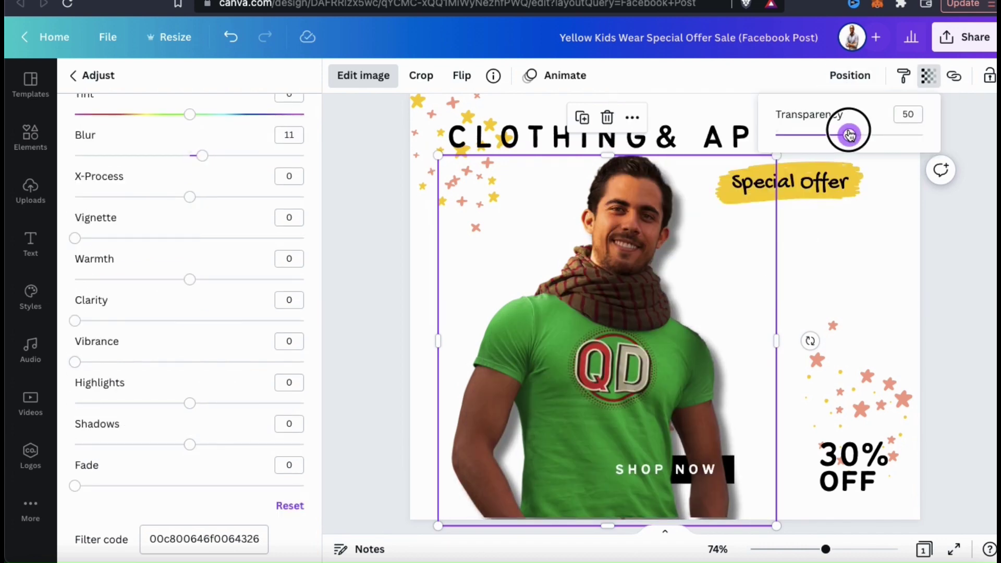
{"action": "left_click", "coordinate": [599, 294], "text": "shift"}
{"action": "key", "text": "ctrl+g"}
{"action": "left_click_drag", "start_coordinate": [552, 217], "coordinate": [500, 206]}
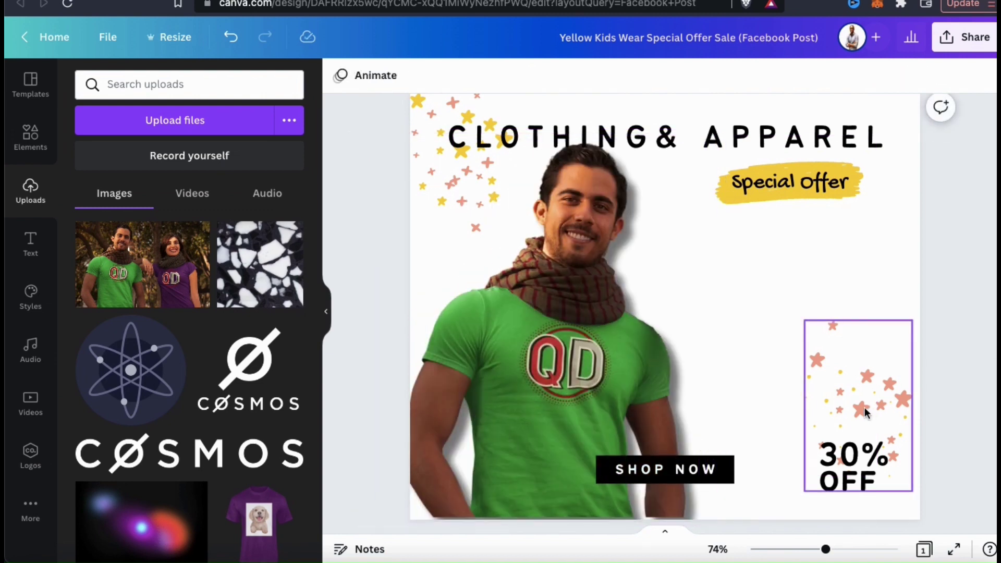
{"action": "scroll", "coordinate": [274, 329], "scroll_direction": "down", "scroll_amount": 15}
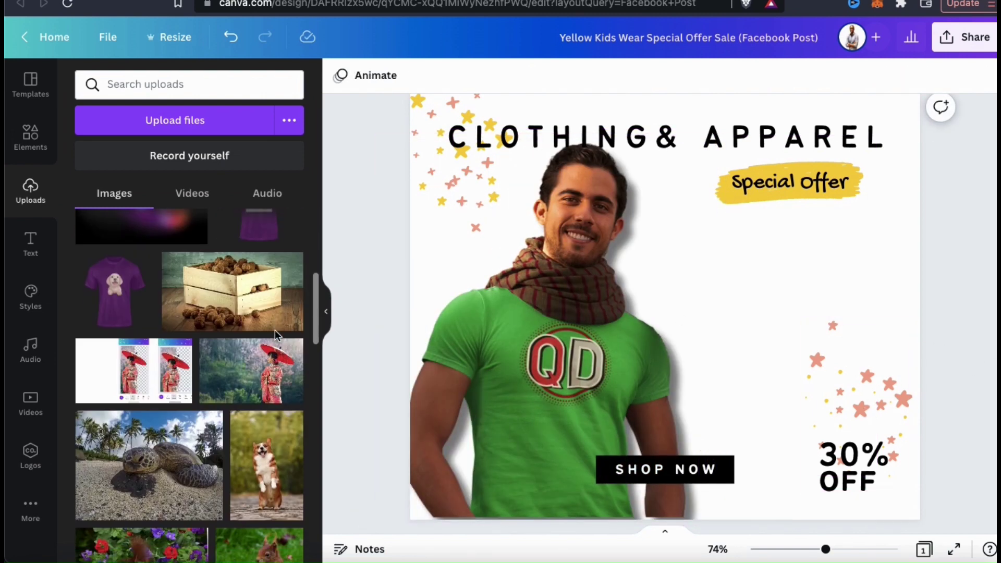
Drag the black and green QD T-shirts flat-lay photo from Uploads onto the post.
{"action": "scroll", "coordinate": [277, 336], "scroll_direction": "up", "scroll_amount": 6}
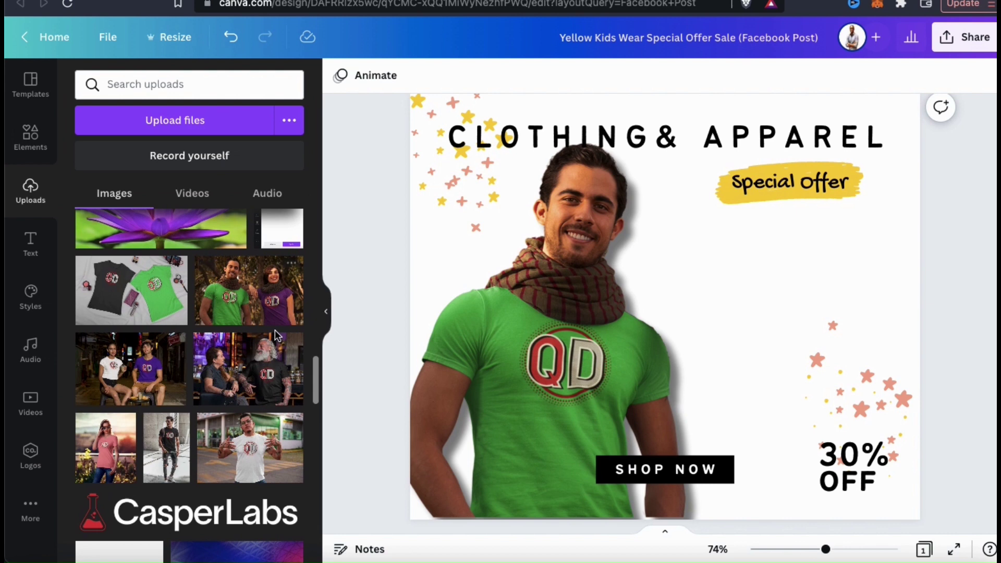
{"action": "left_click", "coordinate": [142, 288]}
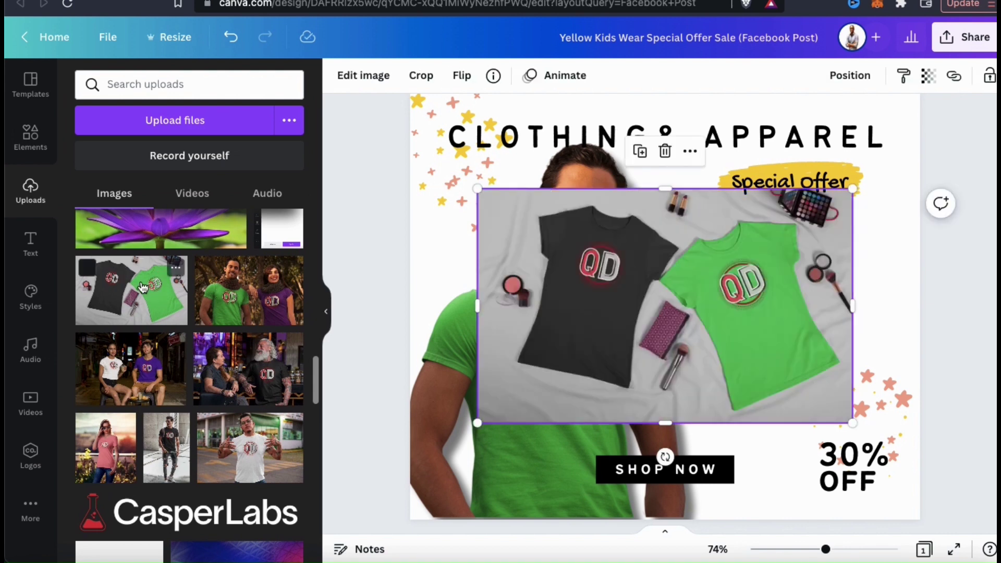
{"action": "left_click_drag", "start_coordinate": [142, 287], "coordinate": [583, 293]}
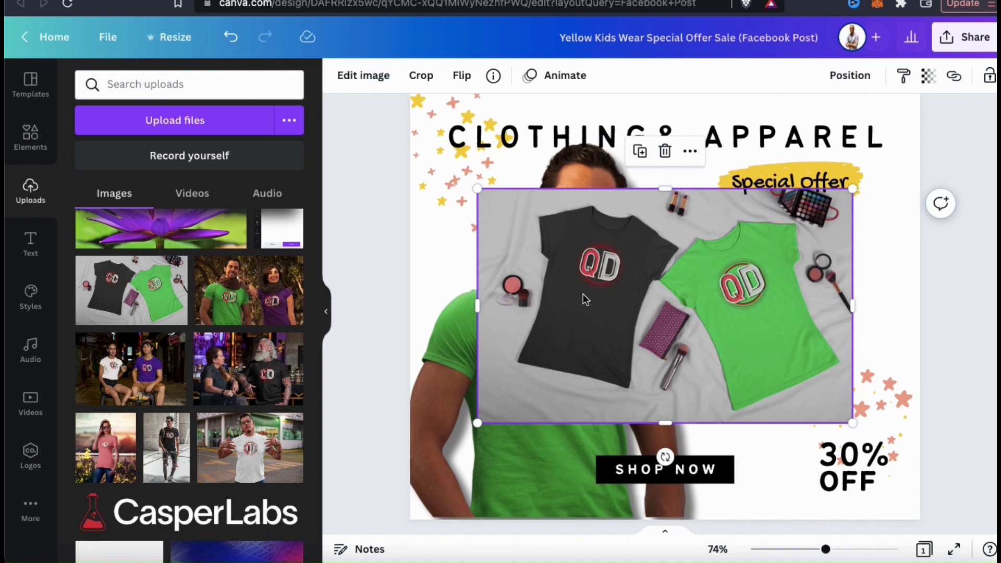
{"action": "left_click", "coordinate": [386, 89]}
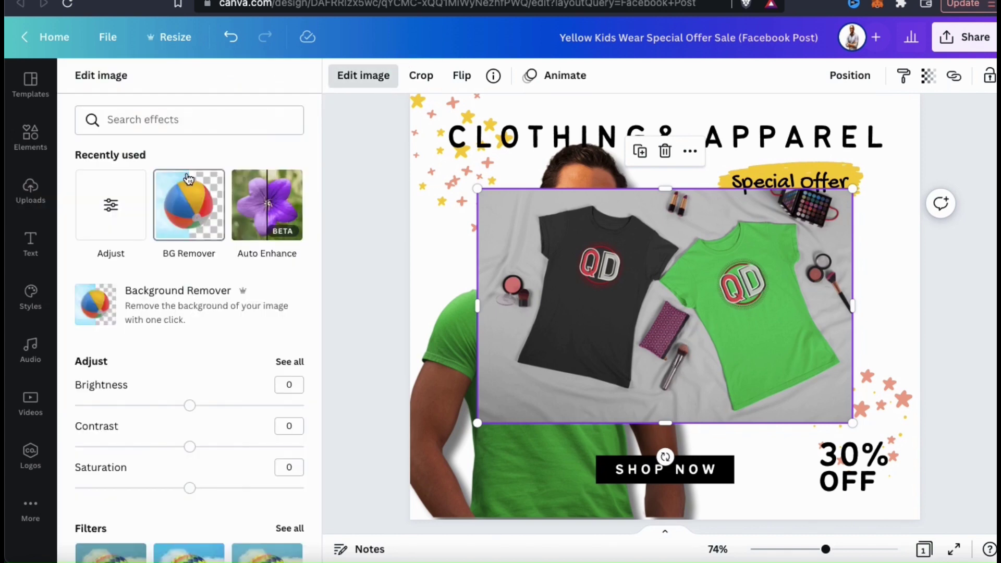
Remove the shirts photo's background and erase the blush compact, brushes, pouch, lipsticks and palette.
{"action": "left_click", "coordinate": [217, 314]}
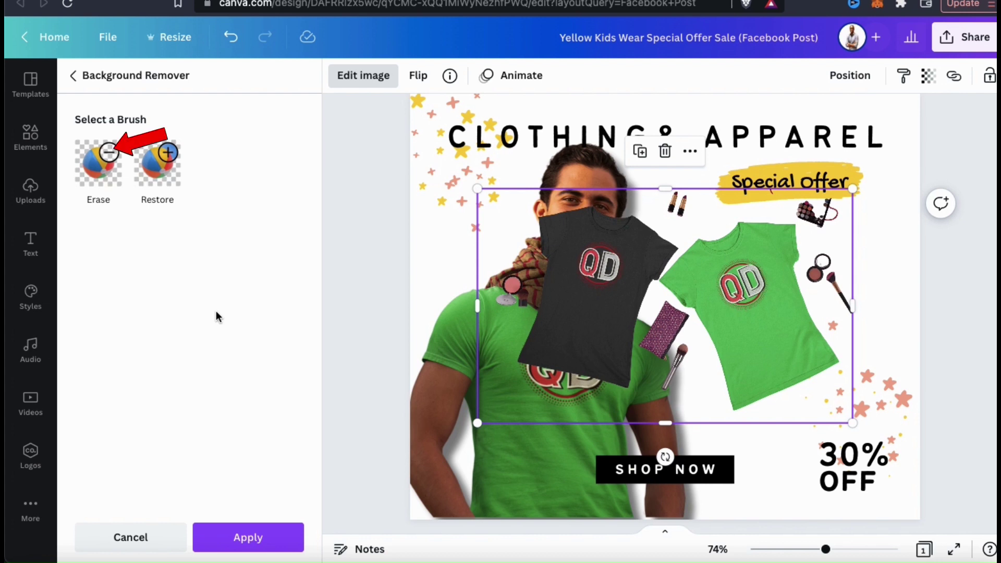
{"action": "left_click", "coordinate": [106, 170]}
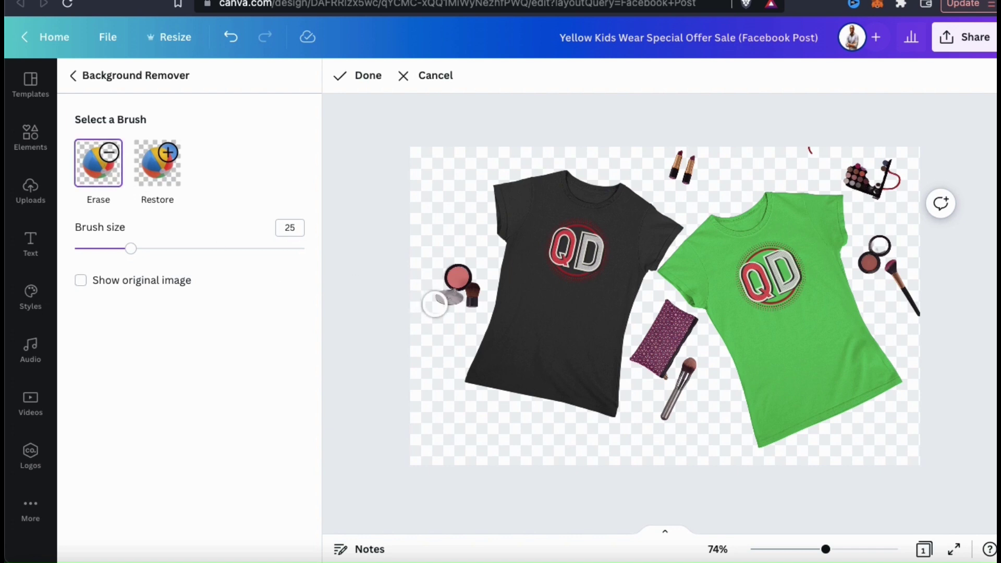
{"action": "mouse_move", "coordinate": [441, 284]}
{"action": "left_mouse_down"}
{"action": "mouse_move", "coordinate": [469, 274]}
{"action": "mouse_move", "coordinate": [466, 305]}
{"action": "mouse_move", "coordinate": [453, 291]}
{"action": "left_mouse_up"}
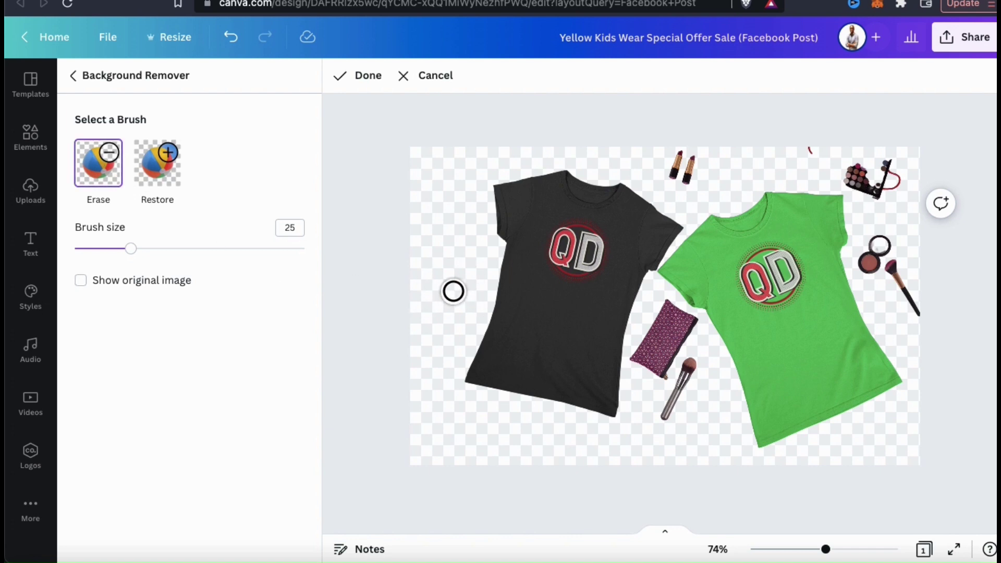
{"action": "left_click_drag", "start_coordinate": [655, 418], "coordinate": [662, 425]}
{"action": "mouse_move", "coordinate": [646, 358]}
{"action": "left_mouse_down"}
{"action": "mouse_move", "coordinate": [884, 248]}
{"action": "mouse_move", "coordinate": [907, 292]}
{"action": "left_mouse_up"}
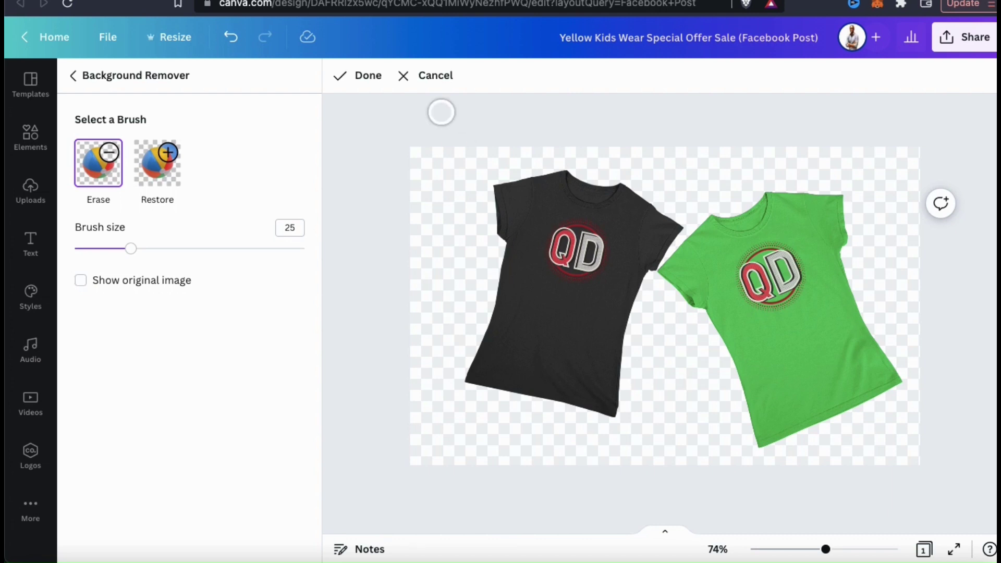
{"action": "left_click", "coordinate": [360, 85]}
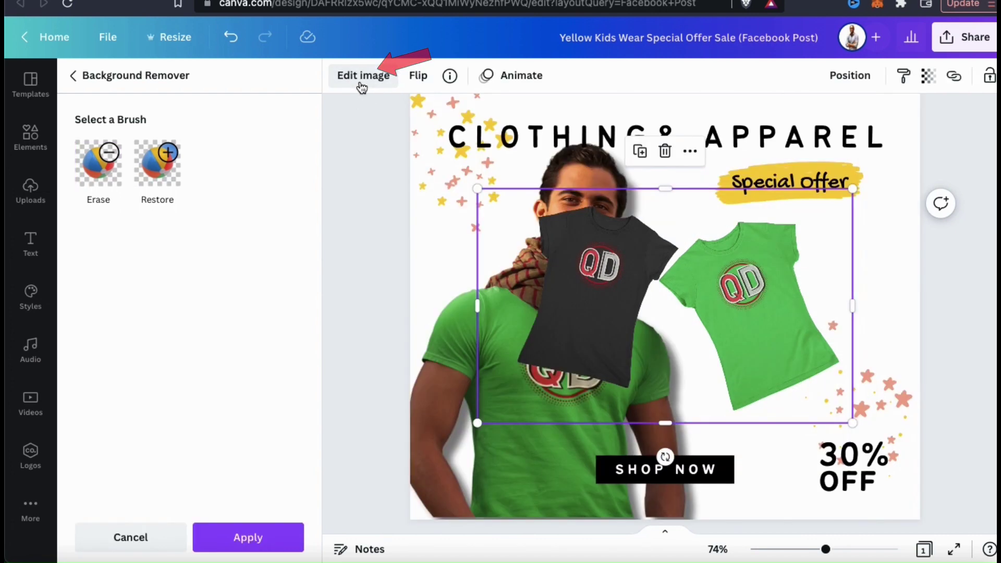
{"action": "left_click", "coordinate": [251, 537]}
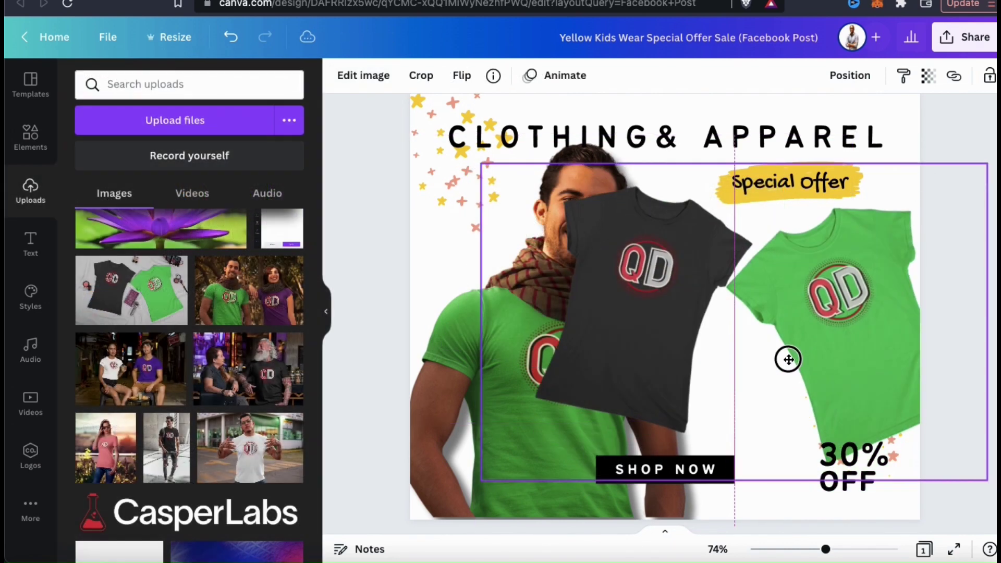
Move and shrink the shirts cut-out so it sits behind the model on the right.
{"action": "left_click_drag", "start_coordinate": [788, 359], "coordinate": [777, 360]}
{"action": "left_click_drag", "start_coordinate": [481, 485], "coordinate": [513, 455]}
{"action": "left_click", "coordinate": [850, 75]}
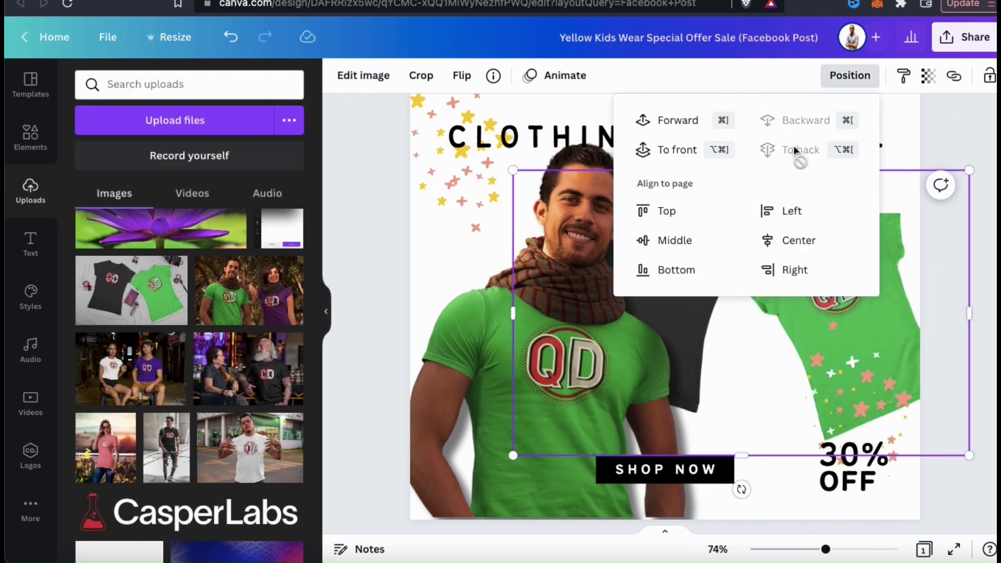
{"action": "key", "text": "Escape"}
{"action": "left_click", "coordinate": [391, 238]}
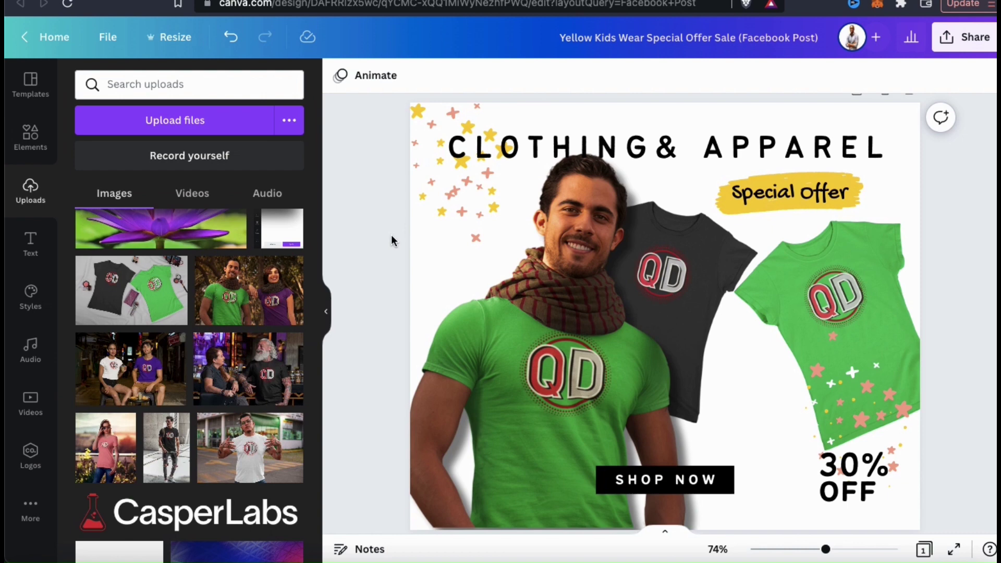
Download the ad as AD.png and open the downloaded file.
{"action": "left_click", "coordinate": [965, 36]}
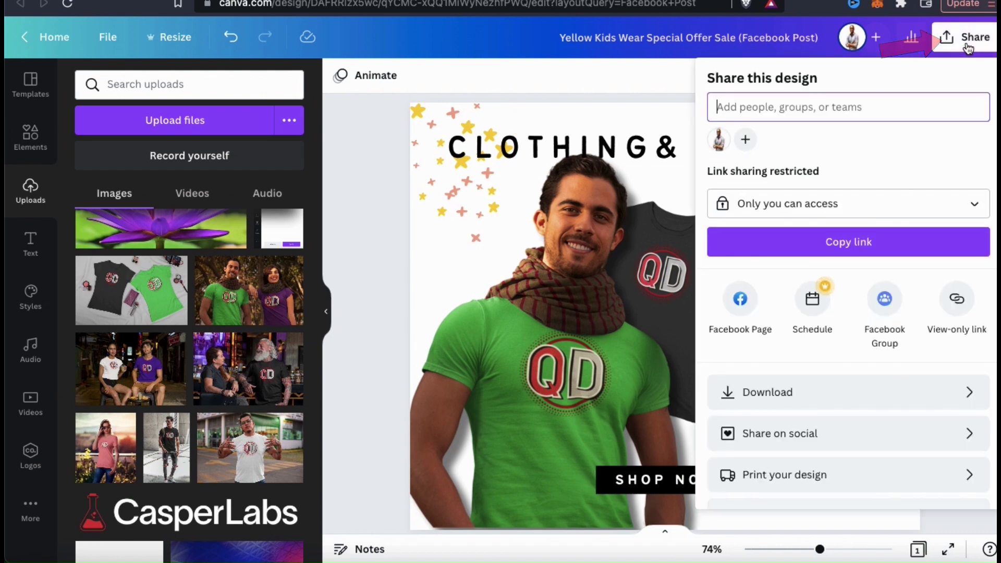
{"action": "left_click", "coordinate": [807, 392]}
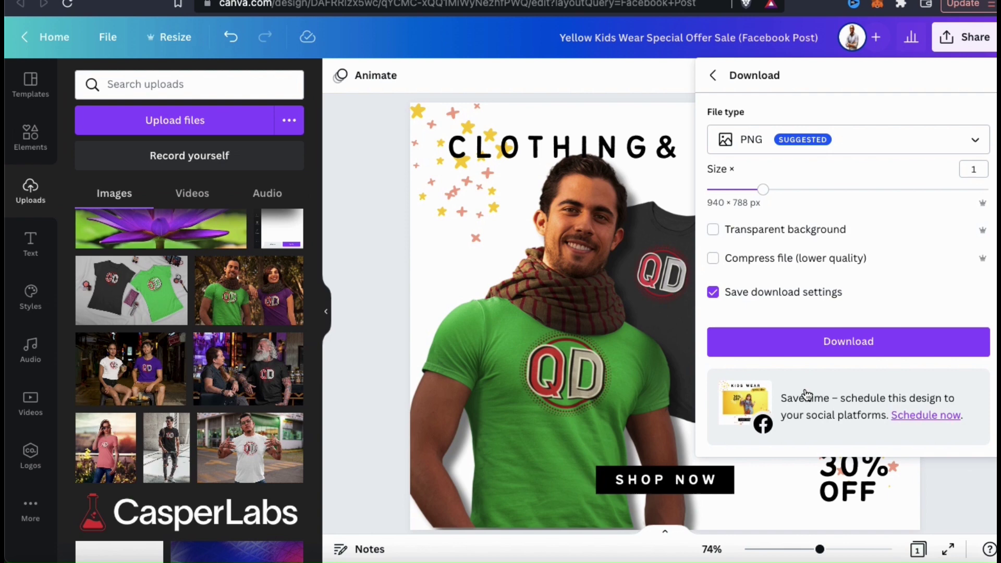
{"action": "left_click", "coordinate": [811, 345]}
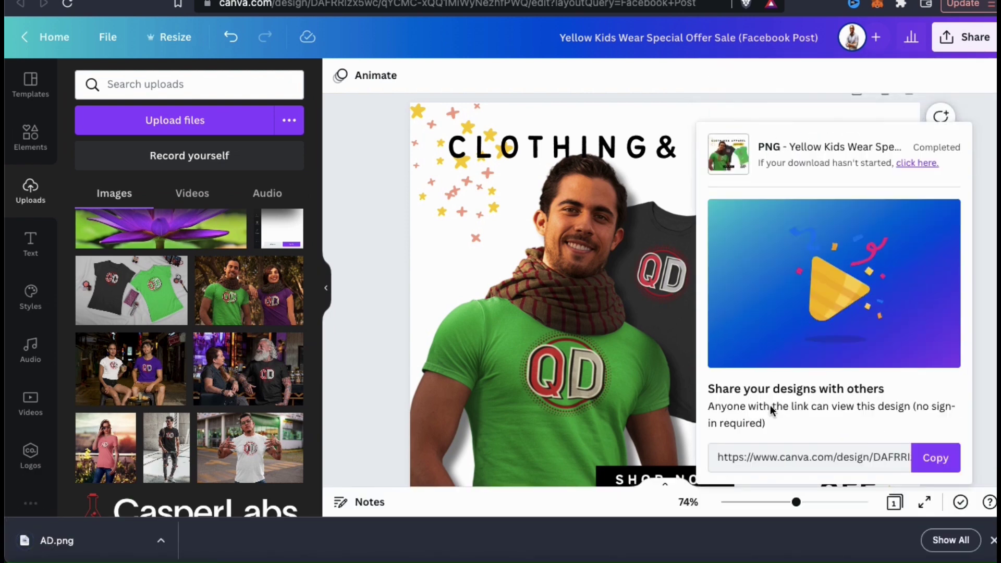
{"action": "left_click", "coordinate": [163, 540]}
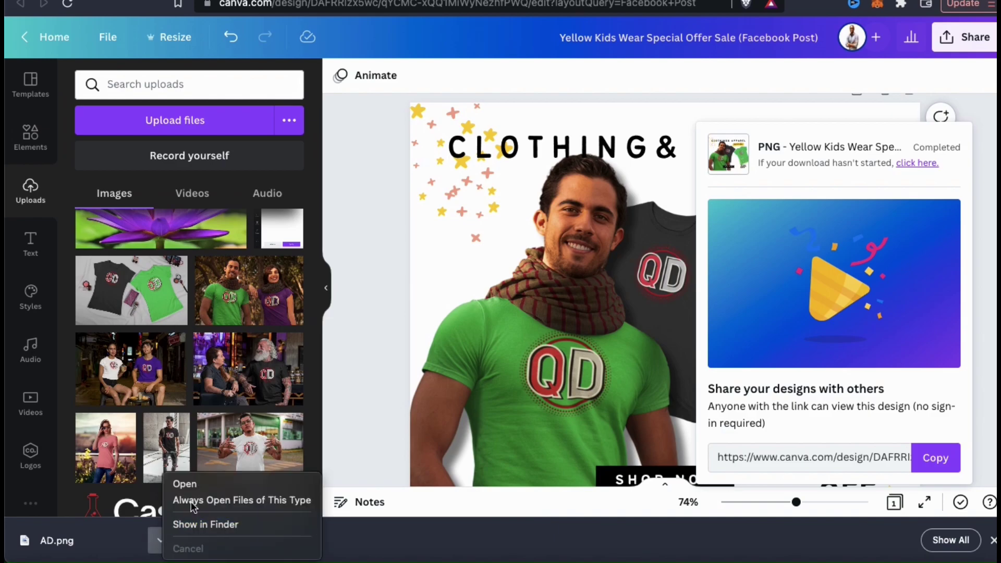
{"action": "left_click", "coordinate": [193, 480]}
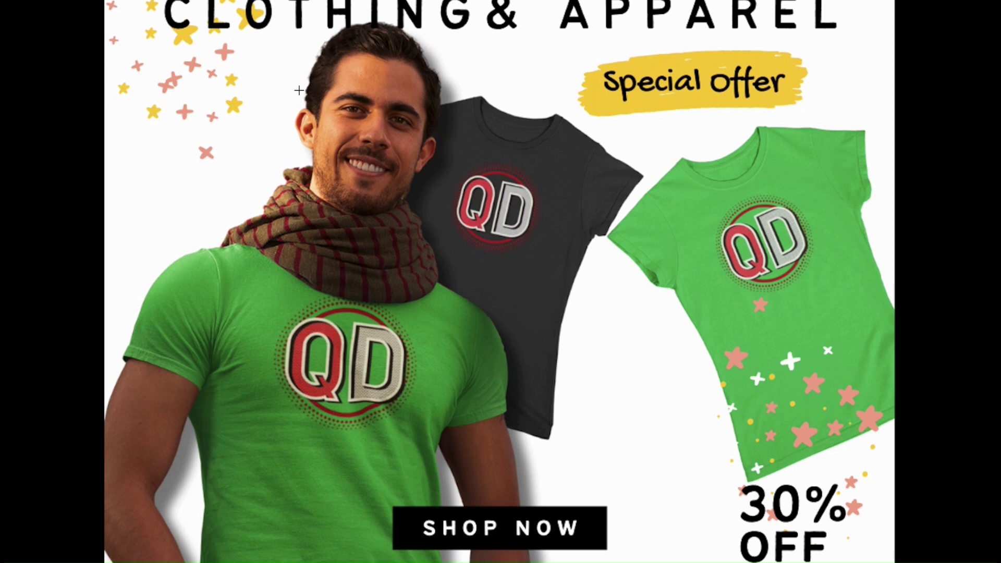
Close the AD.png preview and return to the Clothing & Apparel post in the editor.
{"action": "key", "text": "Escape"}
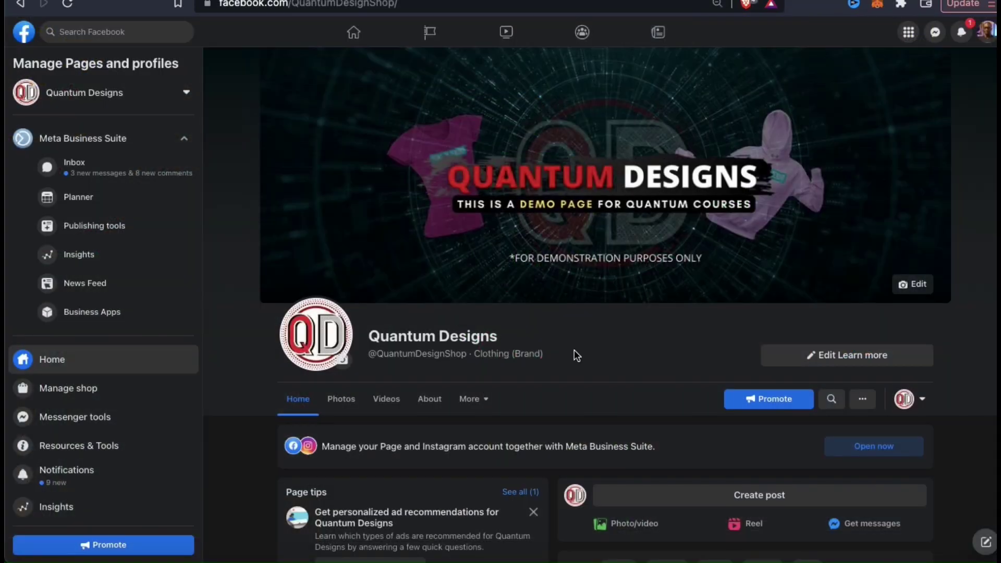
{"action": "scroll", "coordinate": [574, 350], "scroll_direction": "down", "scroll_amount": 5}
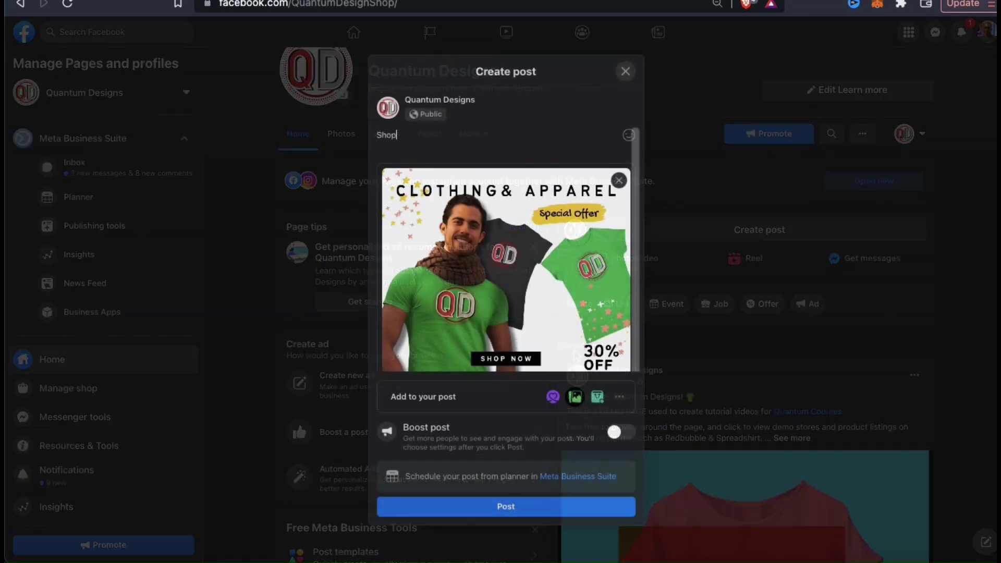
{"action": "type", "text": "Quantum Designs!"}
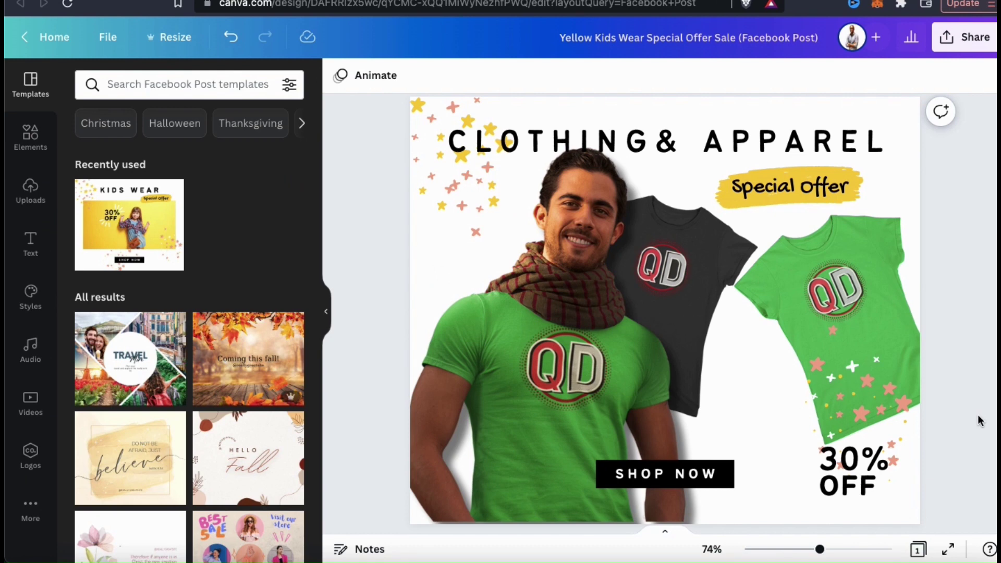
Add a blank Page 2 after the Clothing & Apparel post.
{"action": "scroll", "coordinate": [956, 402], "scroll_direction": "down", "scroll_amount": 2}
{"action": "left_click", "coordinate": [674, 496]}
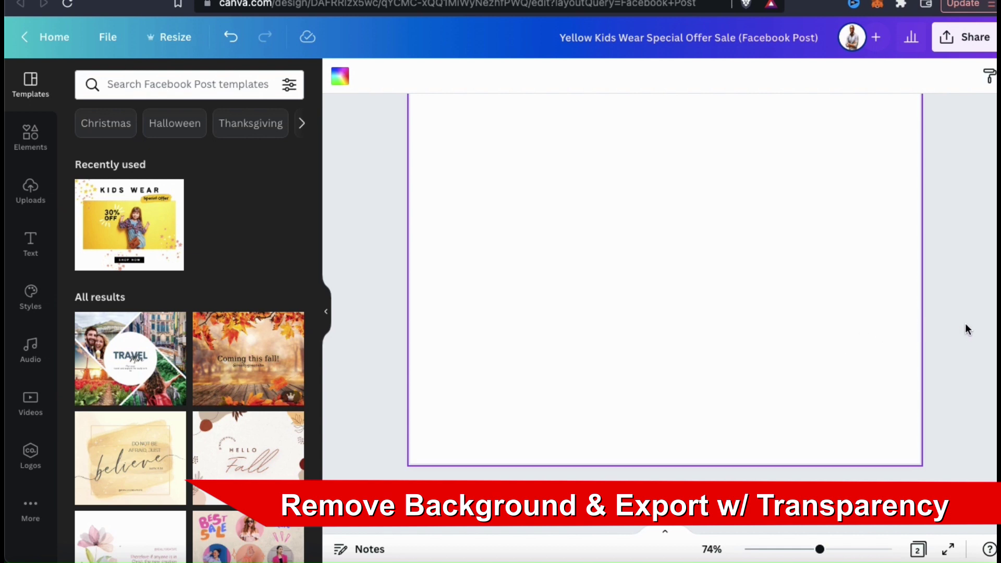
{"action": "scroll", "coordinate": [965, 324], "scroll_direction": "up", "scroll_amount": 2}
{"action": "scroll", "coordinate": [965, 324], "scroll_direction": "up", "scroll_amount": 1}
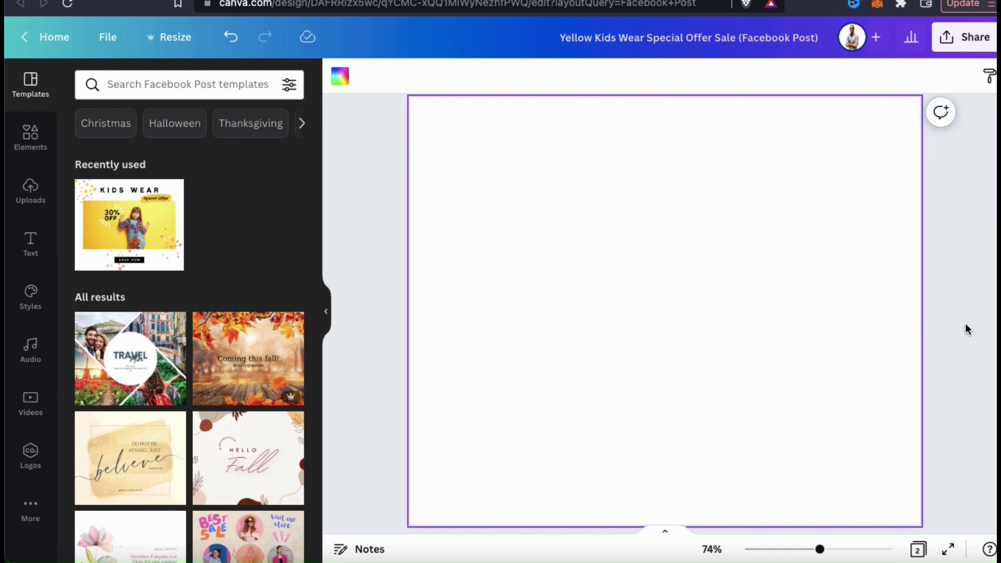
{"action": "left_click", "coordinate": [24, 248]}
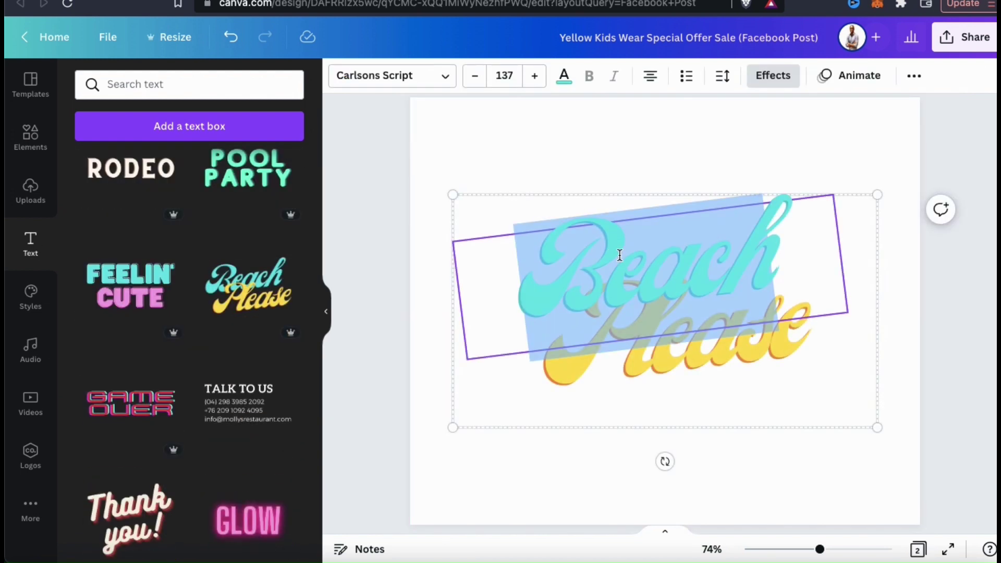
Retype the Beach Please combo as 'ImJust' / 'Peachy', shrink it, and place it lower right.
{"action": "type", "text": "I"}
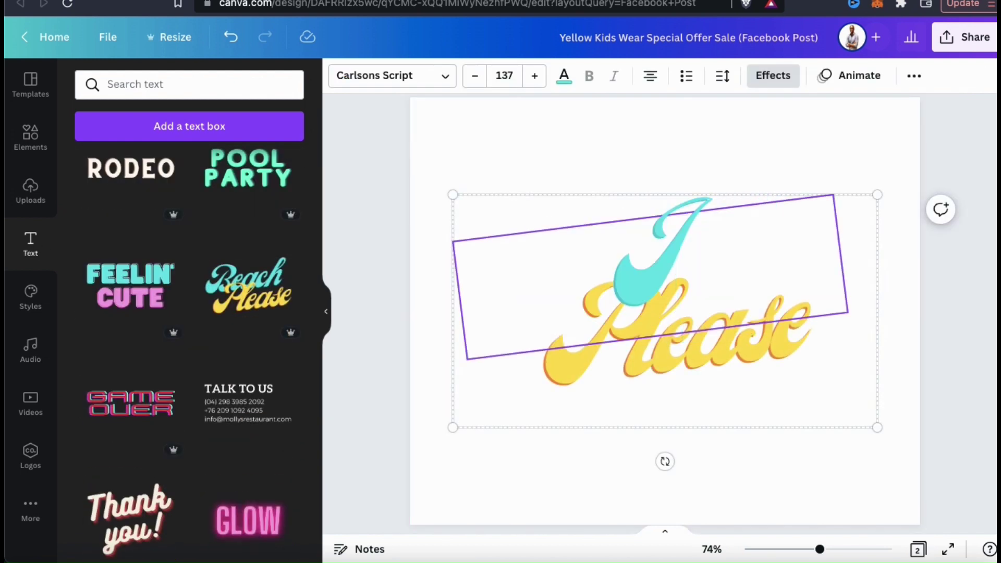
{"action": "type", "text": "mJust"}
{"action": "left_click", "coordinate": [678, 339]}
{"action": "key", "text": "ctrl+a"}
{"action": "type", "text": "Peachy"}
{"action": "left_click_drag", "start_coordinate": [453, 195], "coordinate": [702, 358]}
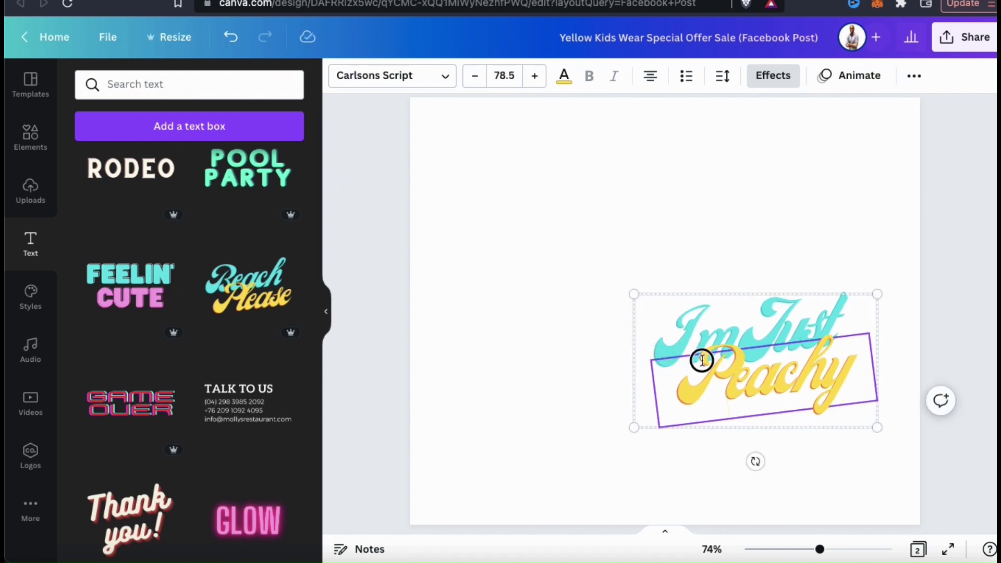
{"action": "left_click_drag", "start_coordinate": [784, 317], "coordinate": [753, 370]}
{"action": "left_click", "coordinate": [614, 287]}
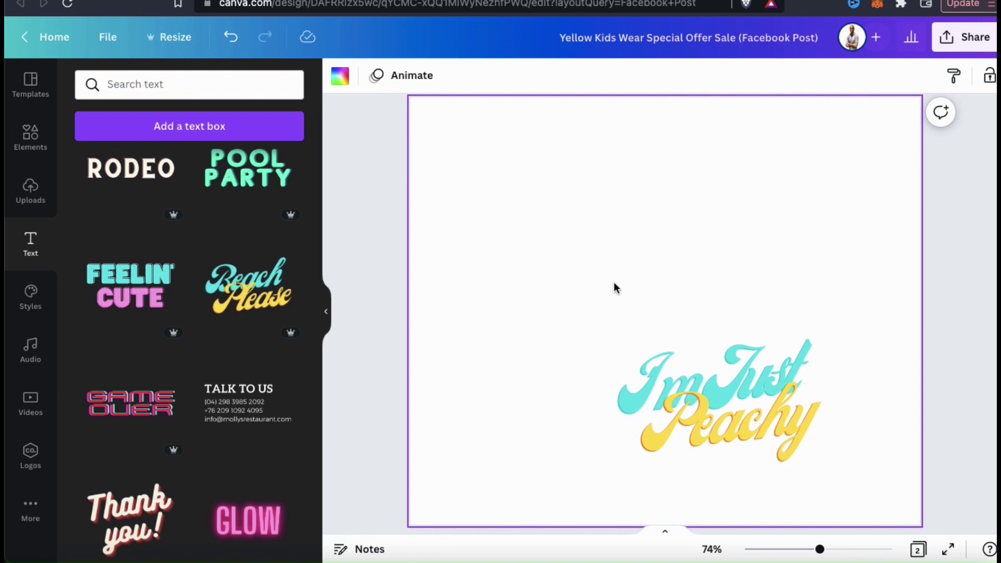
{"action": "left_click", "coordinate": [38, 148]}
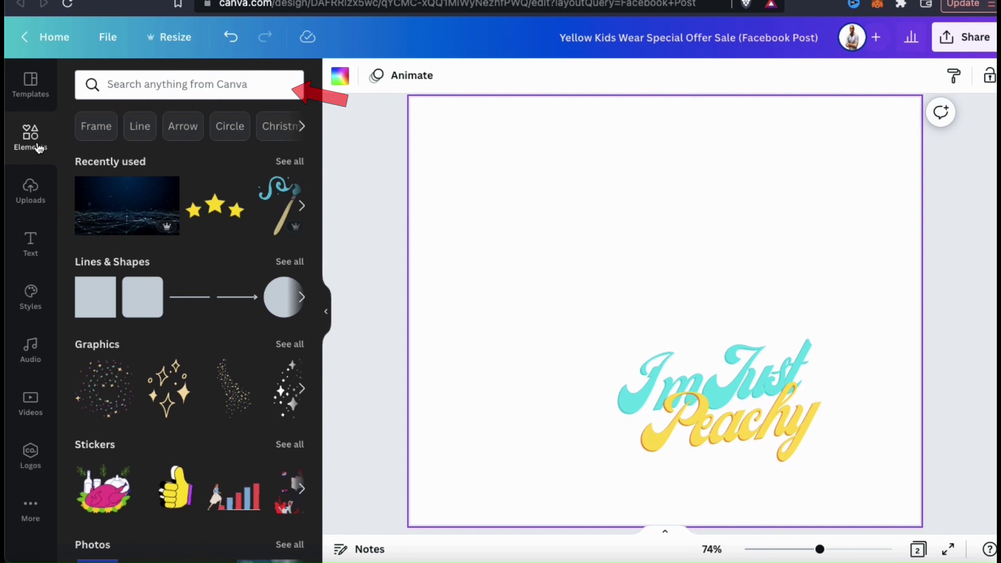
{"action": "left_click", "coordinate": [139, 85]}
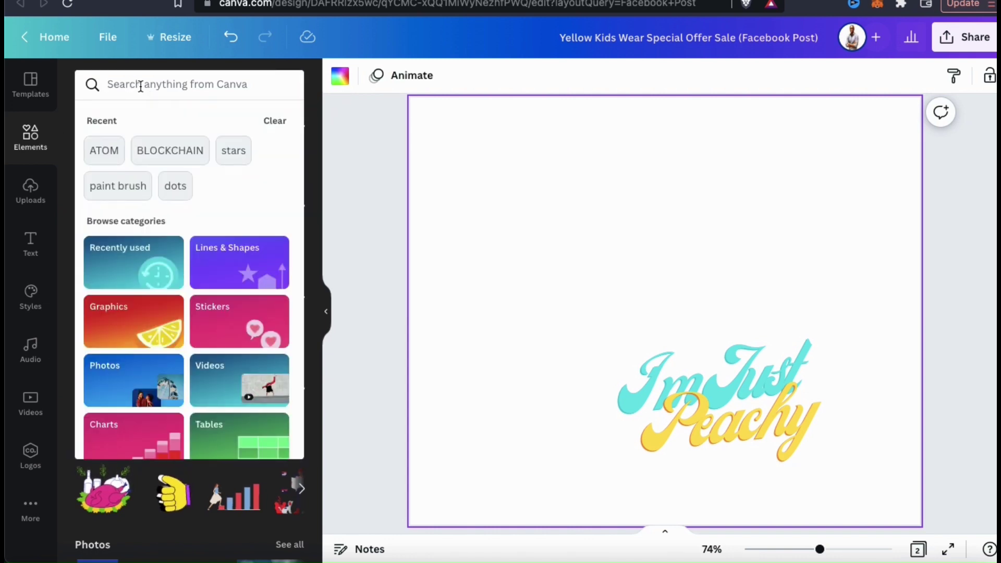
{"action": "type", "text": "peach"}
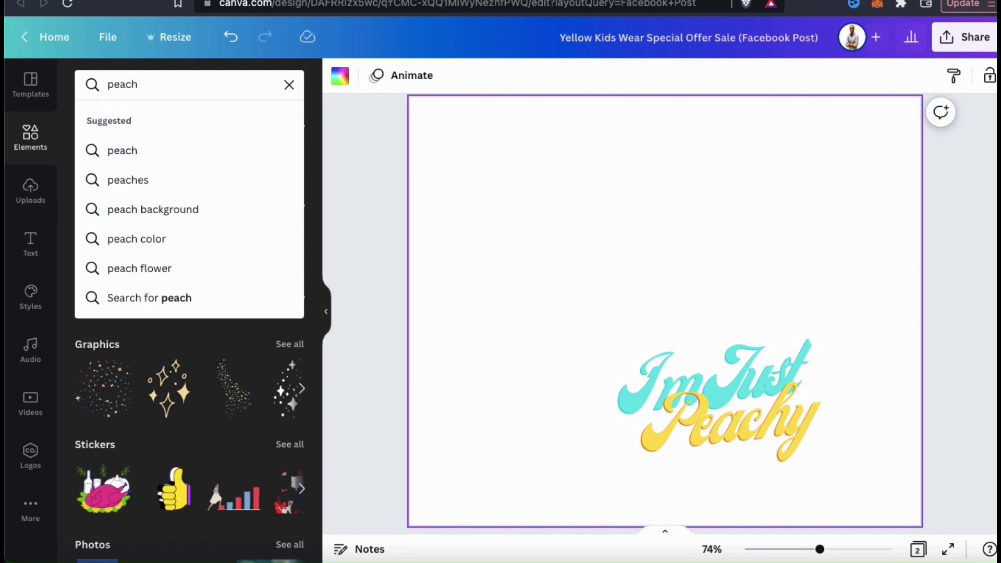
{"action": "key", "text": "Return"}
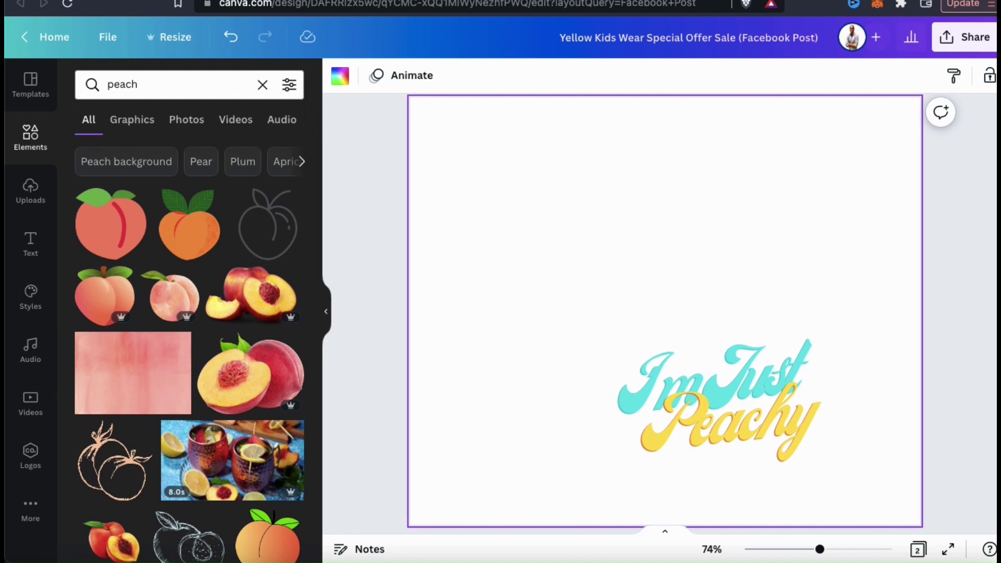
{"action": "left_click", "coordinate": [187, 125]}
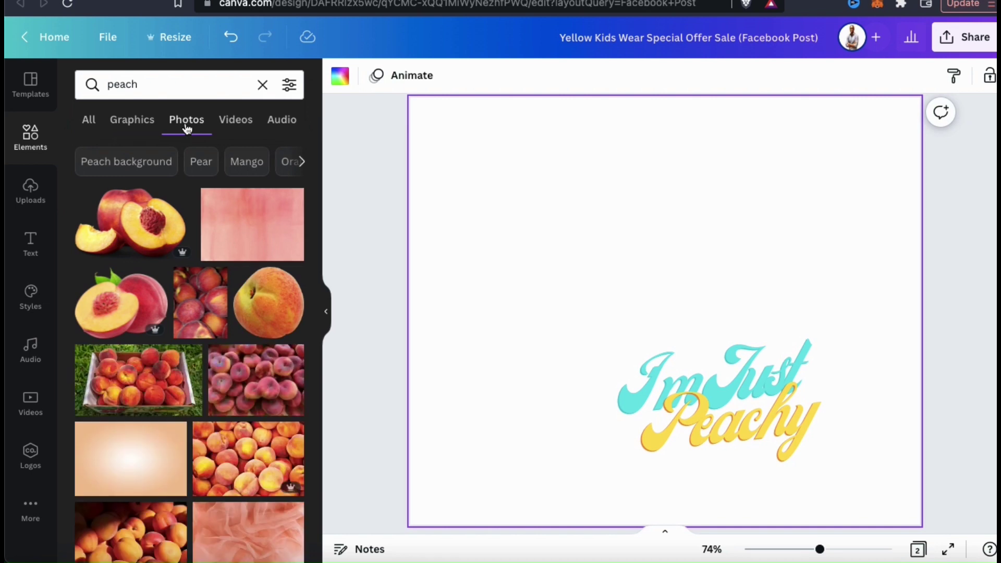
{"action": "scroll", "coordinate": [134, 282], "scroll_direction": "down", "scroll_amount": 10}
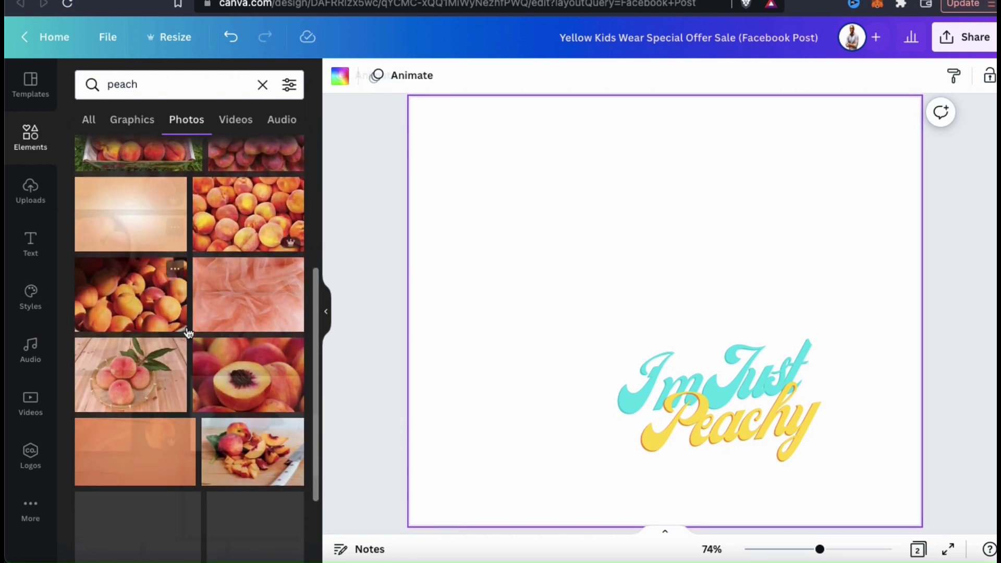
{"action": "scroll", "coordinate": [134, 282], "scroll_direction": "down", "scroll_amount": 3}
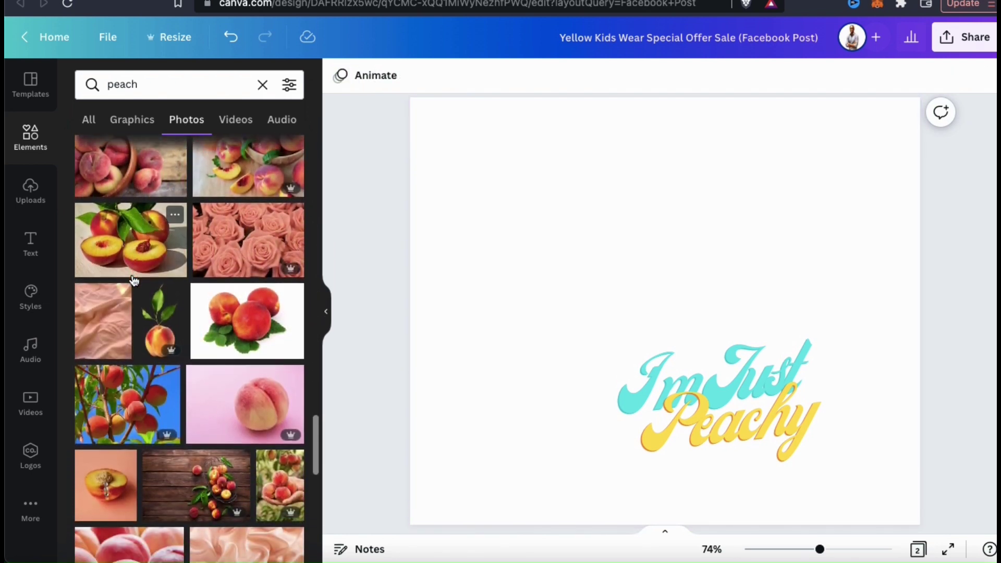
{"action": "scroll", "coordinate": [132, 273], "scroll_direction": "down", "scroll_amount": 1}
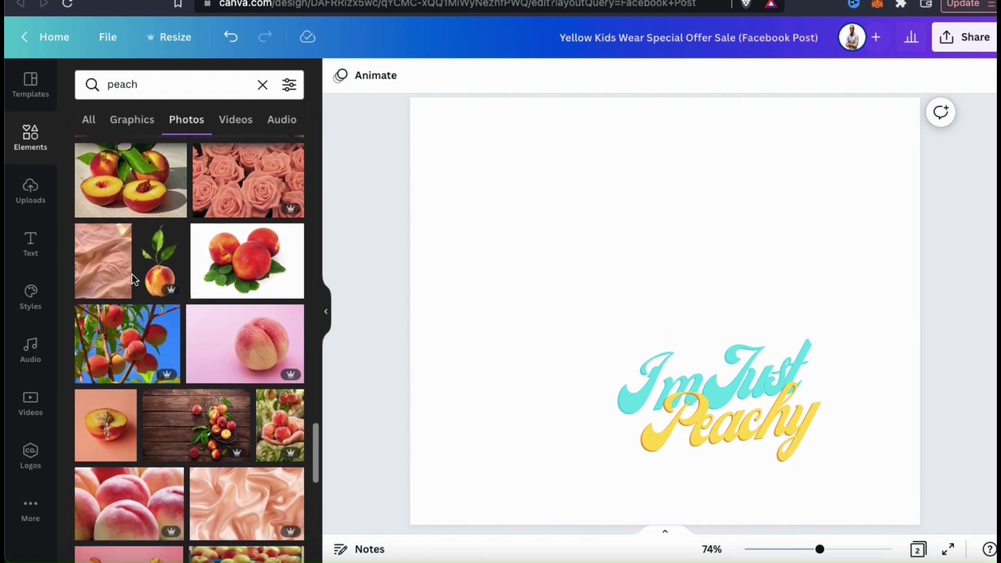
{"action": "scroll", "coordinate": [133, 274], "scroll_direction": "down", "scroll_amount": 6}
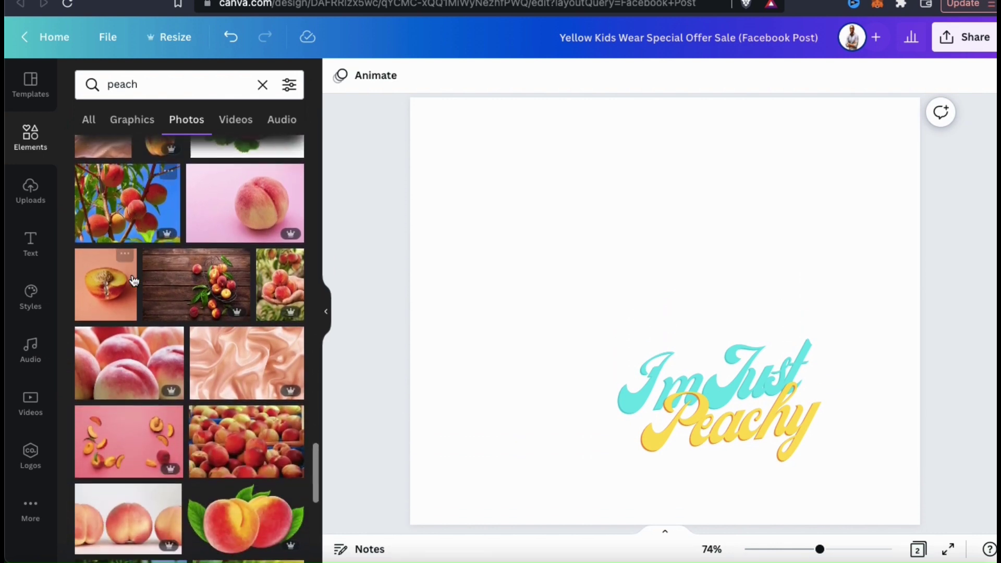
{"action": "scroll", "coordinate": [134, 282], "scroll_direction": "down", "scroll_amount": 3}
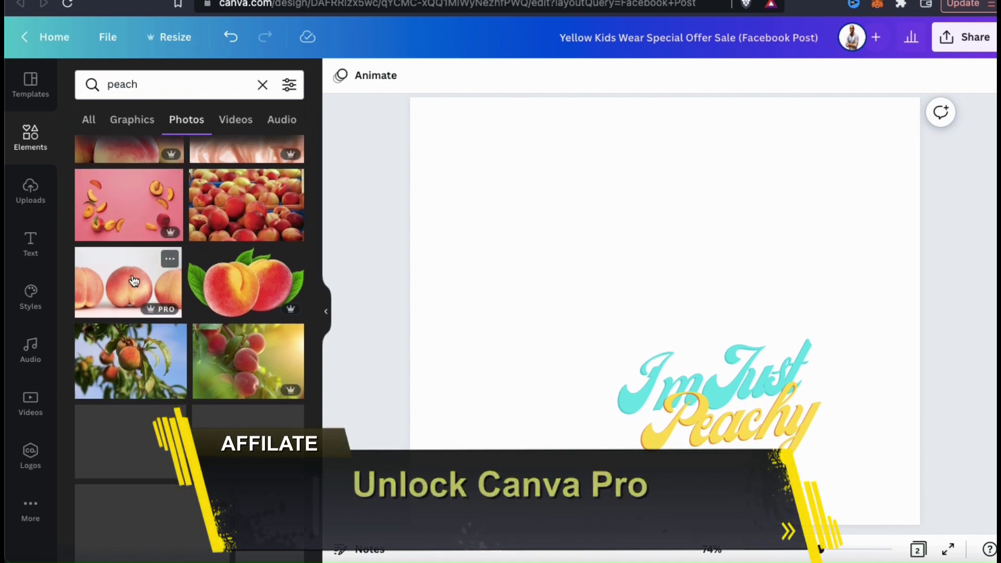
{"action": "scroll", "coordinate": [134, 281], "scroll_direction": "down", "scroll_amount": 7}
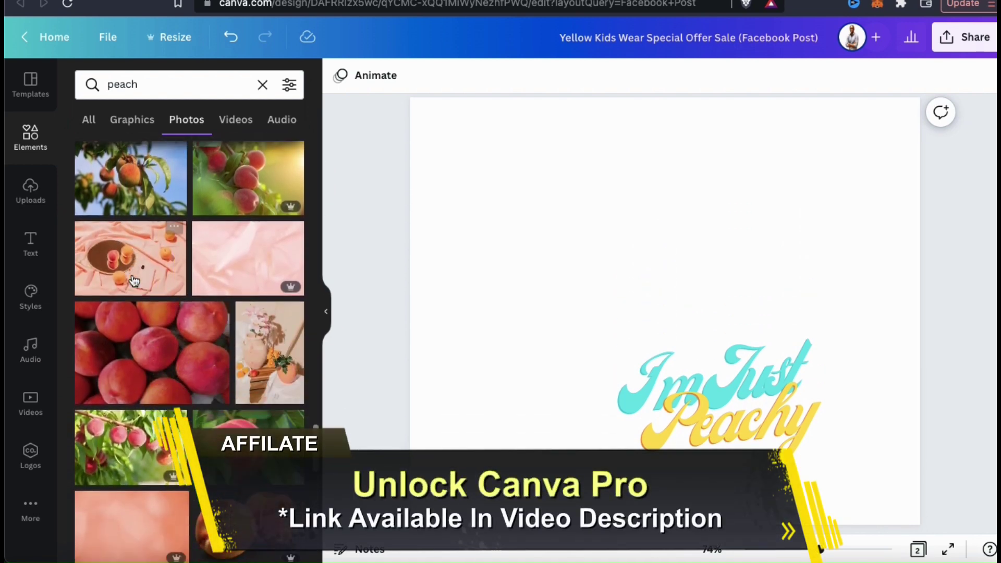
{"action": "scroll", "coordinate": [134, 281], "scroll_direction": "down", "scroll_amount": 5}
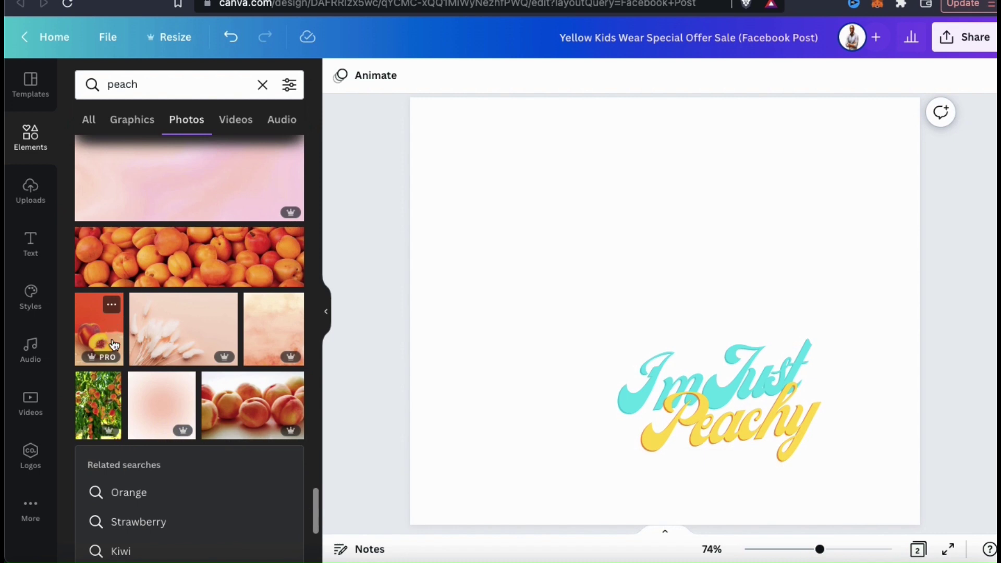
{"action": "left_click", "coordinate": [97, 346]}
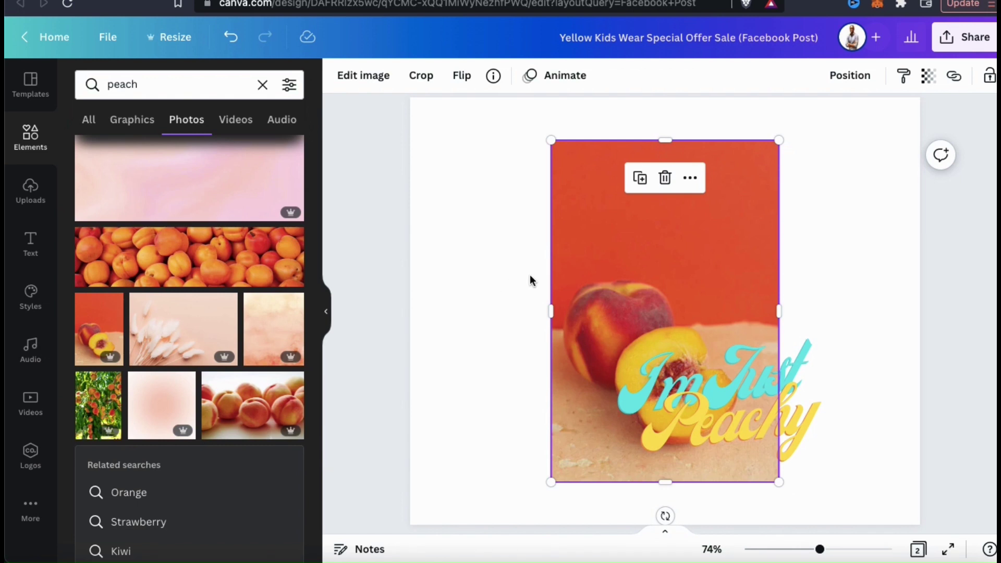
Crop the peach photo shorter from the top, reposition it, and remove its background.
{"action": "left_click_drag", "start_coordinate": [586, 248], "coordinate": [522, 214]}
{"action": "left_click_drag", "start_coordinate": [598, 113], "coordinate": [595, 219]}
{"action": "left_click_drag", "start_coordinate": [613, 269], "coordinate": [627, 217]}
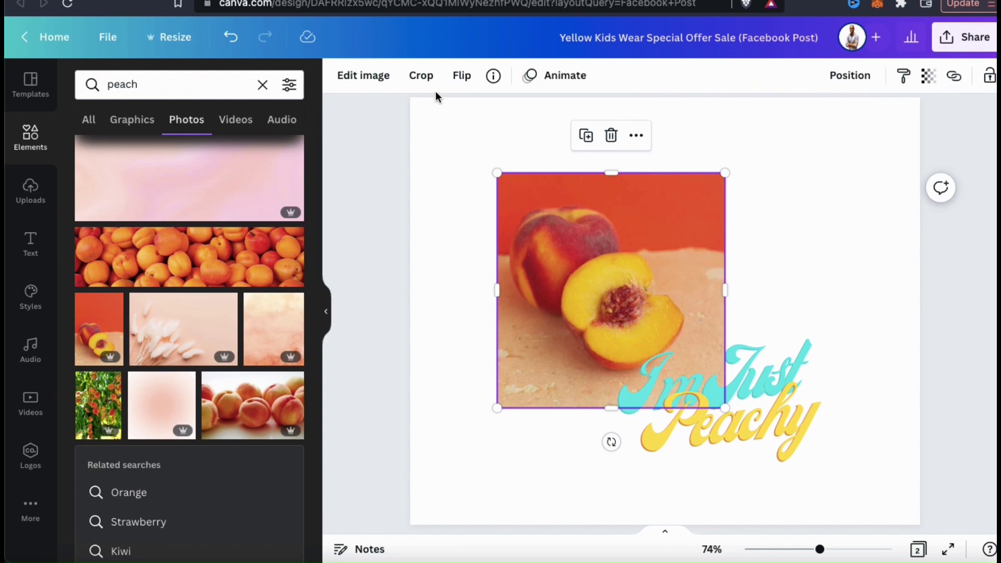
{"action": "left_click", "coordinate": [361, 86]}
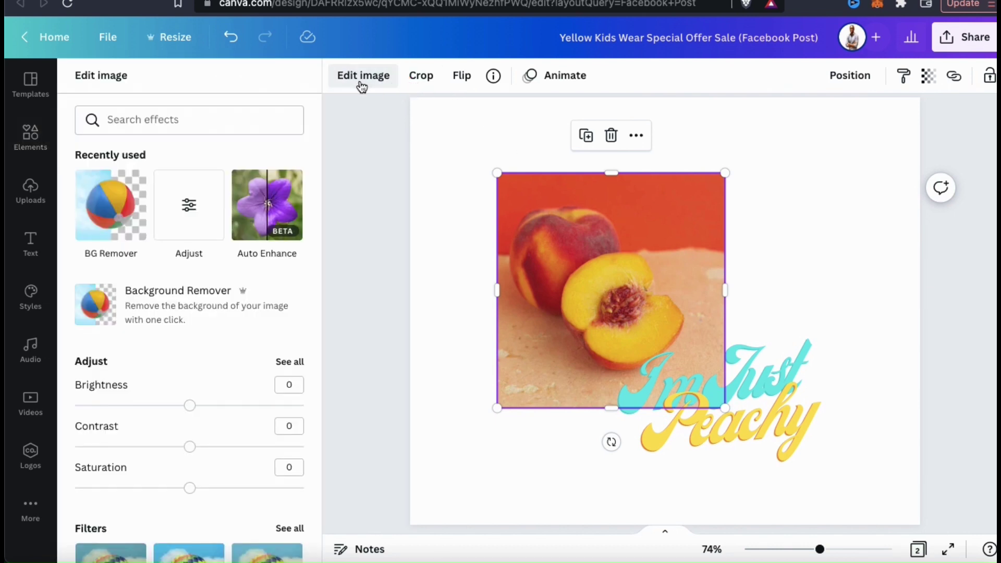
{"action": "left_click", "coordinate": [191, 320]}
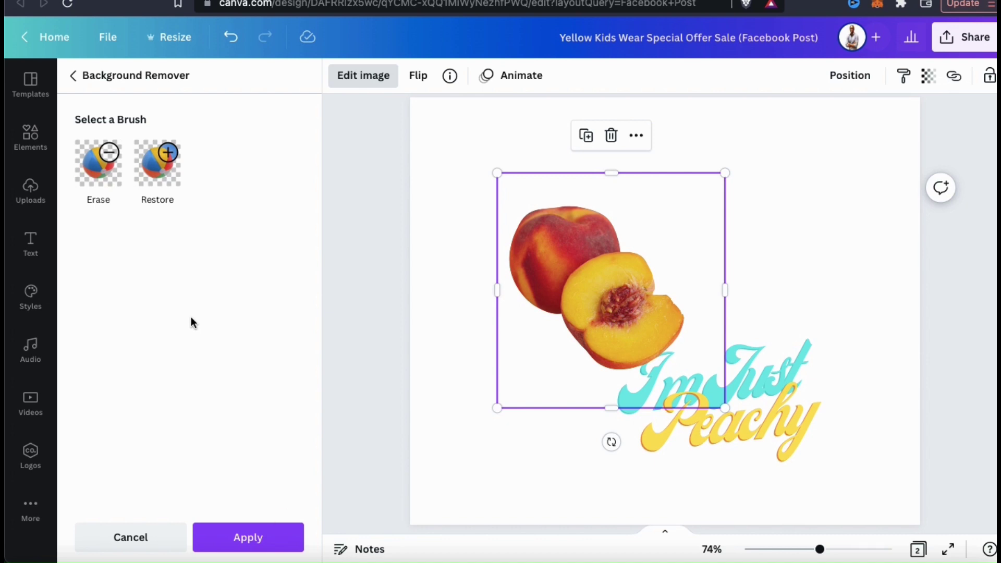
{"action": "left_click", "coordinate": [249, 541]}
Enlarge the cut-out peaches and move the I'm Just Peachy text to the lower left.
{"action": "left_click_drag", "start_coordinate": [725, 172], "coordinate": [753, 173]}
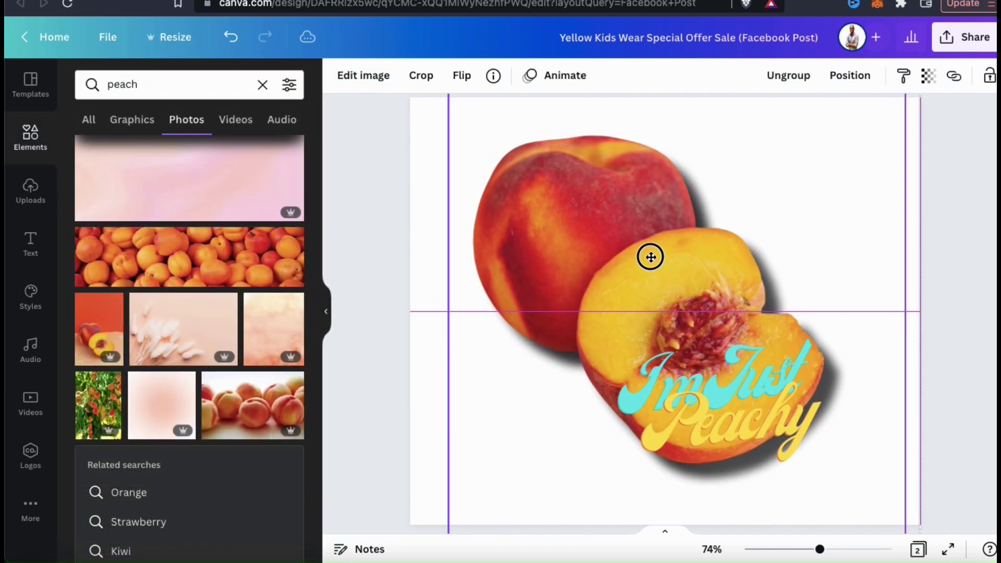
{"action": "left_click_drag", "start_coordinate": [765, 372], "coordinate": [619, 429]}
{"action": "left_click", "coordinate": [738, 351], "text": "shift"}
{"action": "scroll", "coordinate": [732, 324], "scroll_direction": "down", "scroll_amount": 3}
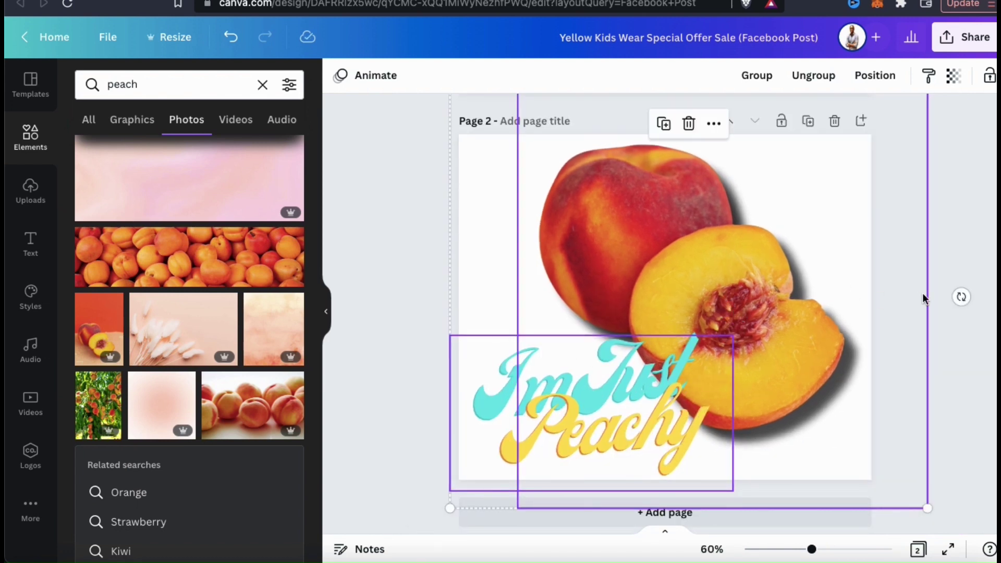
{"action": "left_click", "coordinate": [949, 252]}
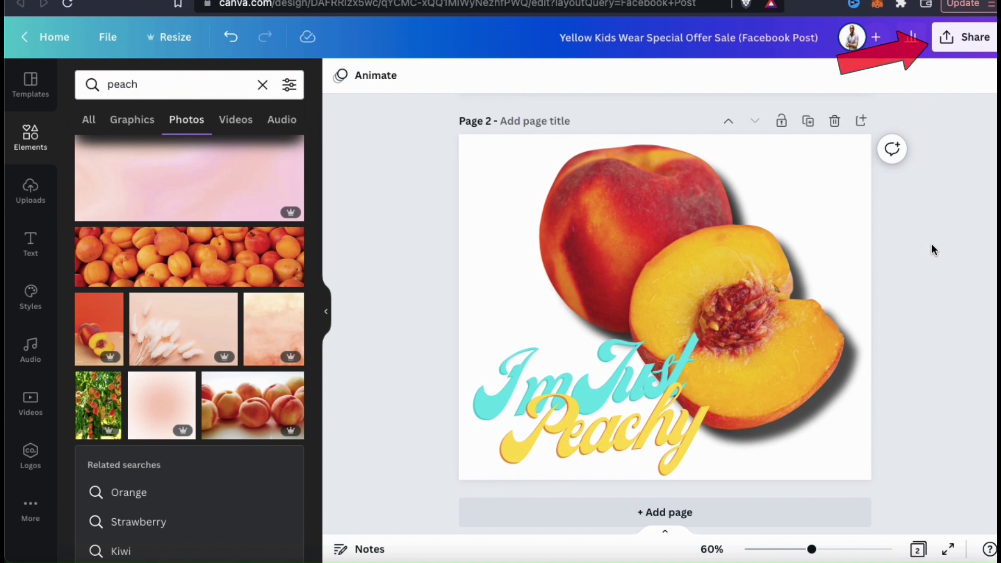
Set the PNG download to the maximum 3× size with a transparent background.
{"action": "left_click", "coordinate": [959, 46]}
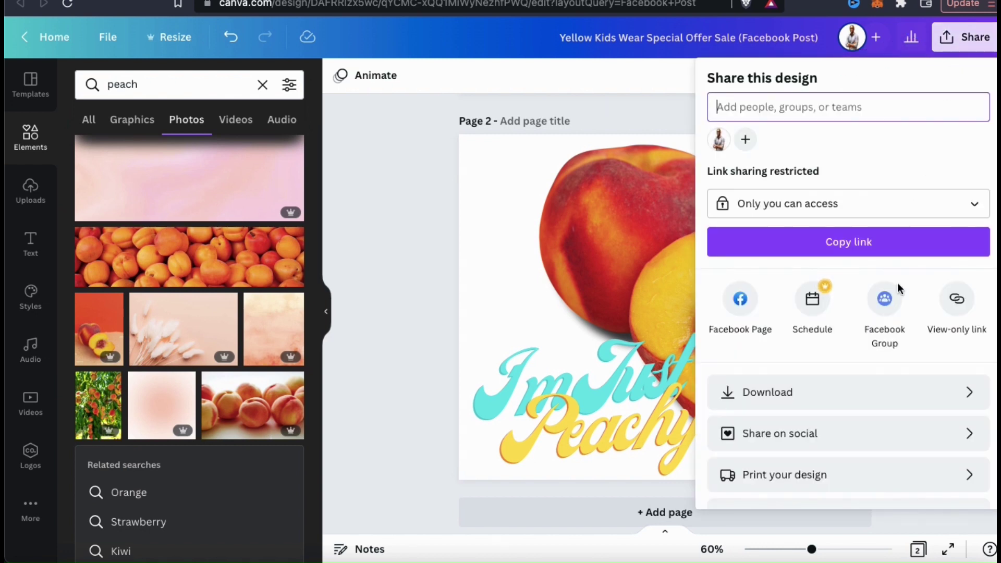
{"action": "left_click", "coordinate": [864, 391]}
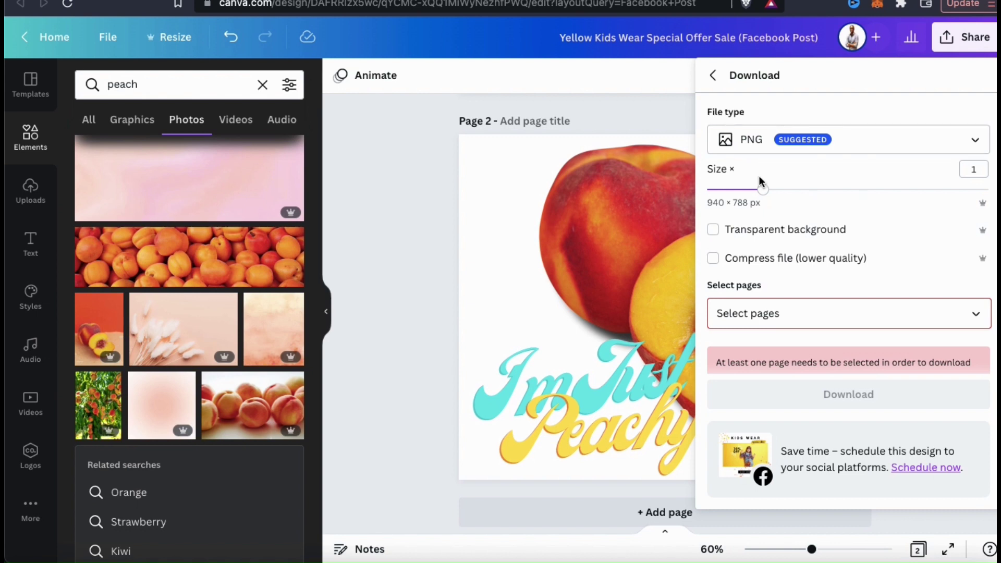
{"action": "left_click_drag", "start_coordinate": [763, 192], "coordinate": [988, 192]}
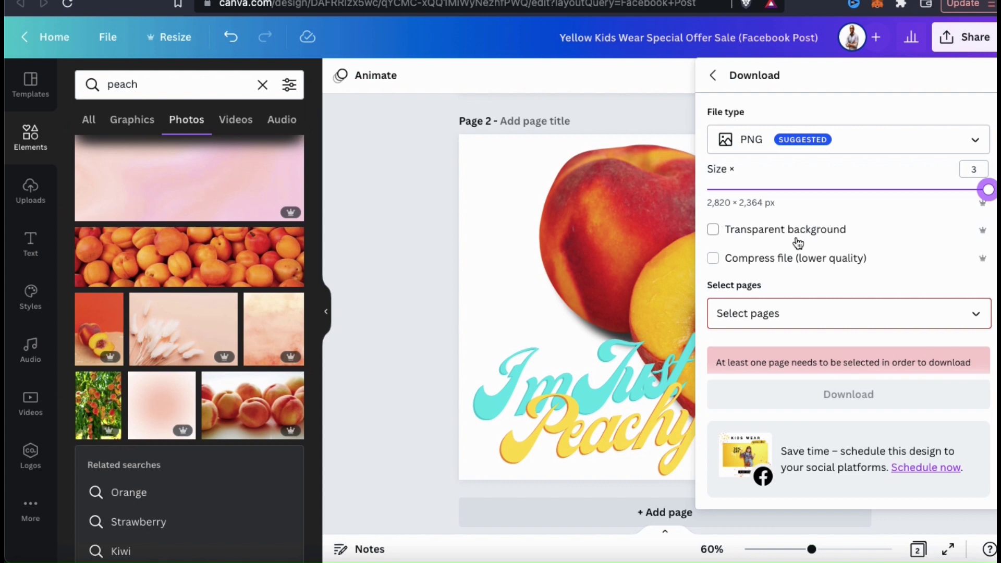
{"action": "left_click", "coordinate": [713, 231]}
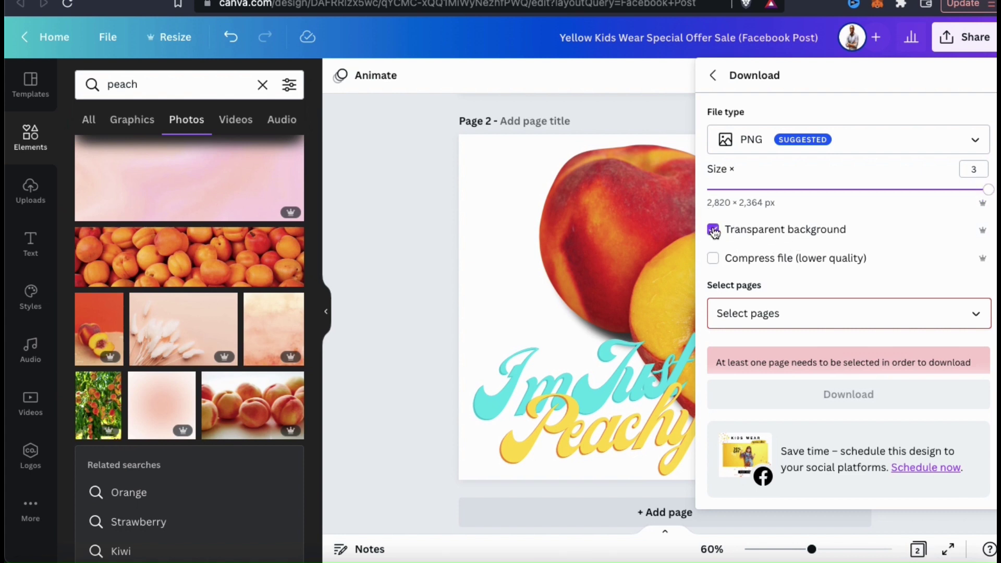
Export only Page 2 and open the downloaded peach design.png.
{"action": "left_click", "coordinate": [977, 318]}
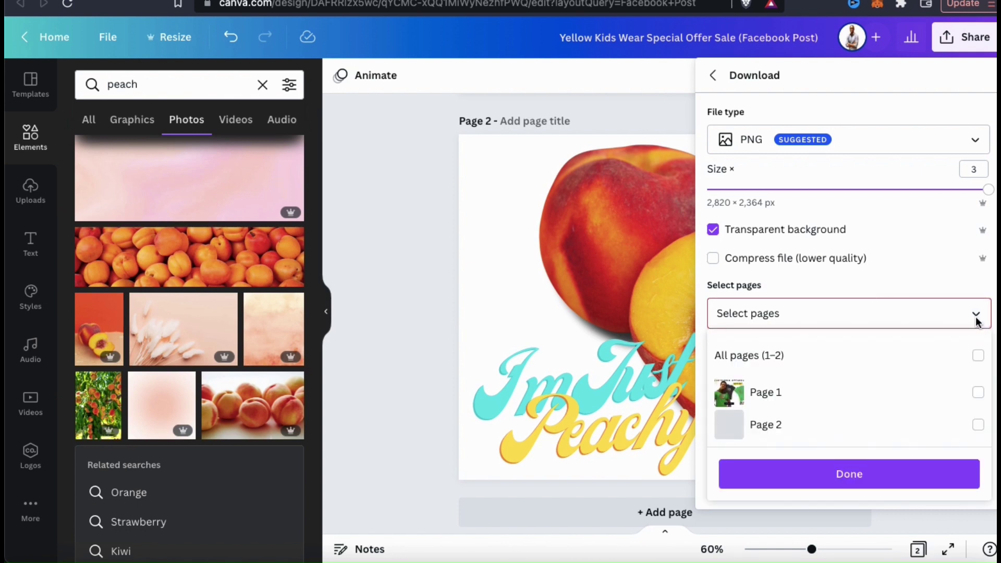
{"action": "left_click", "coordinate": [979, 425]}
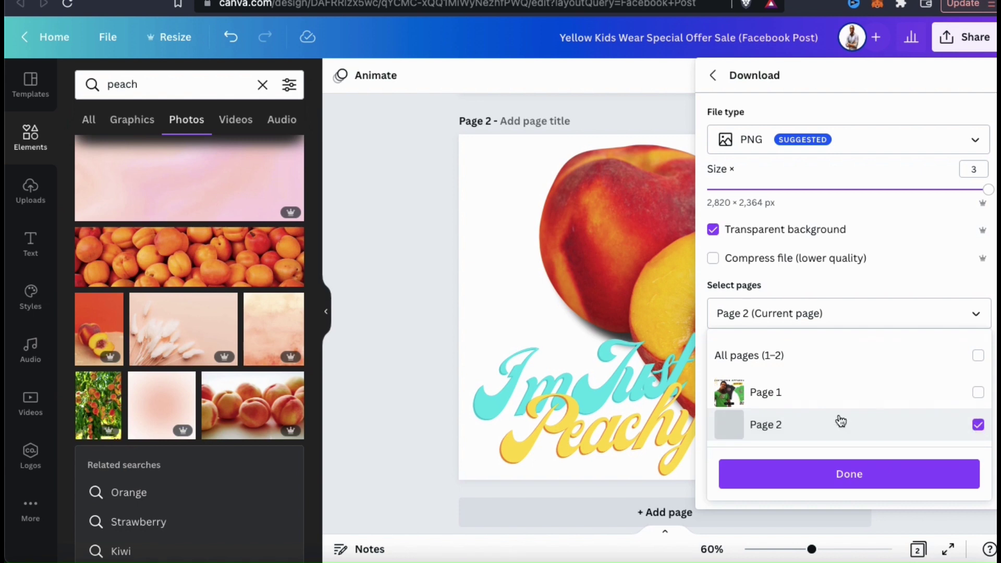
{"action": "left_click", "coordinate": [858, 473]}
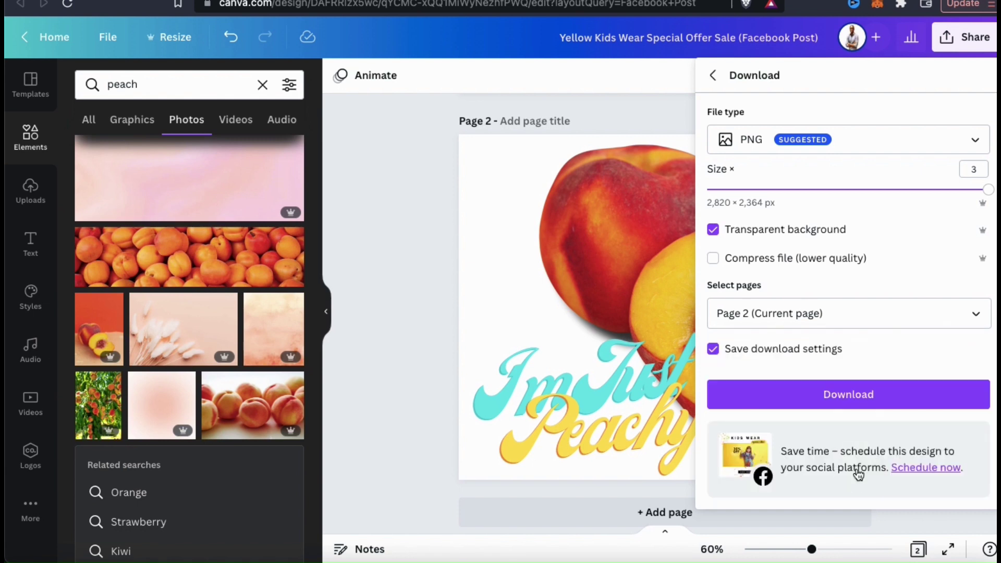
{"action": "left_click", "coordinate": [850, 400]}
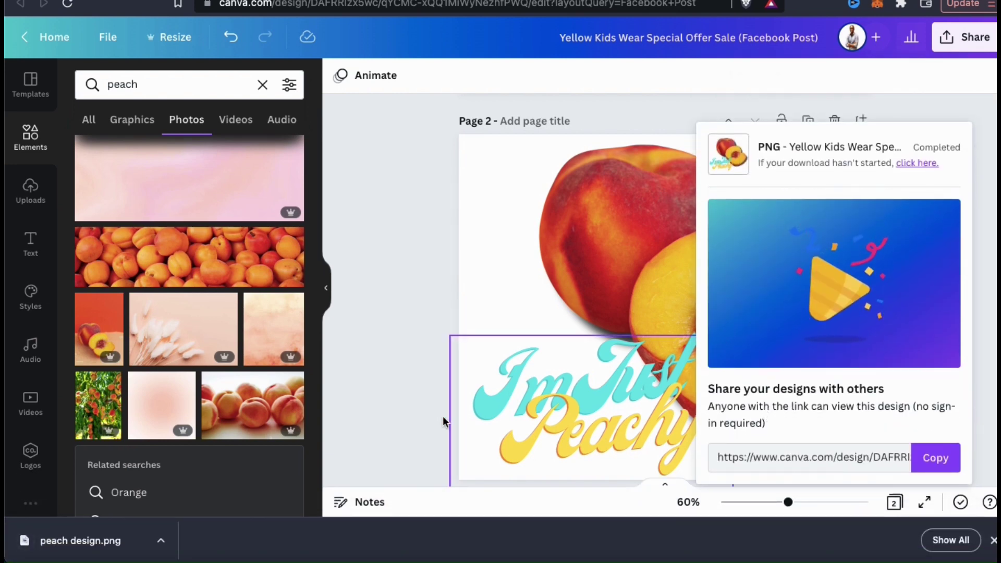
{"action": "left_click", "coordinate": [162, 541]}
{"action": "left_click", "coordinate": [182, 485]}
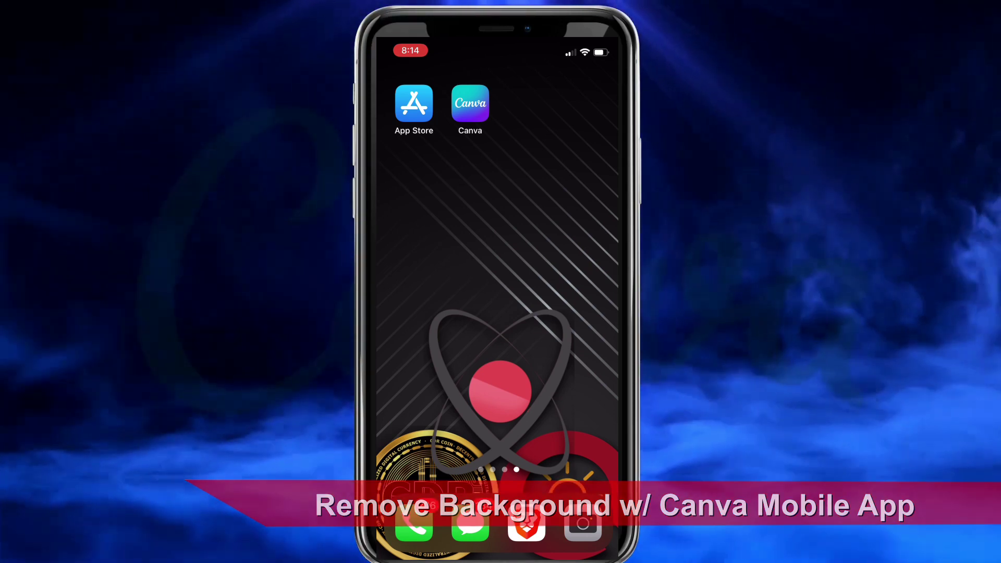
Search the App Store for 'canva'.
{"action": "left_click", "coordinate": [414, 103]}
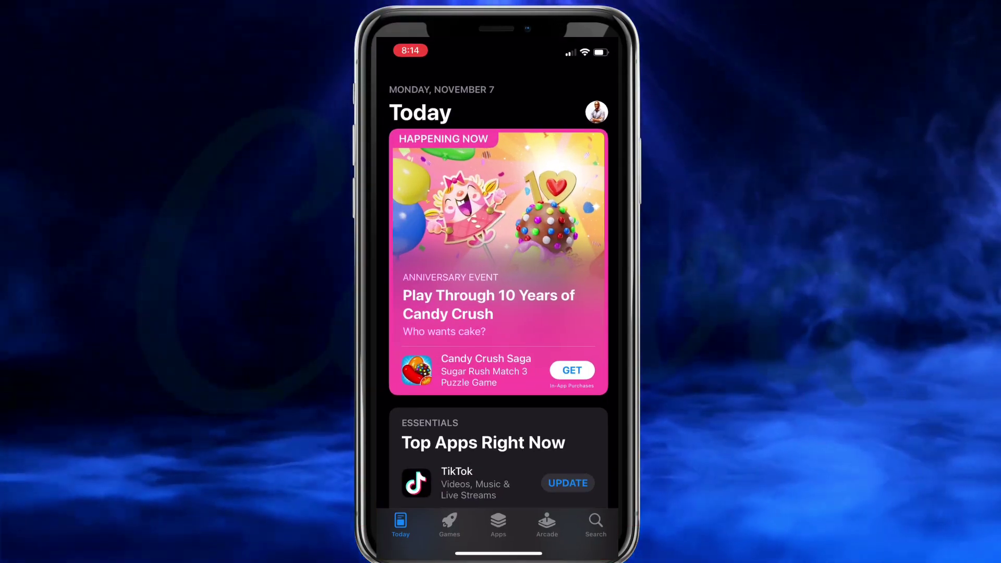
{"action": "left_click", "coordinate": [596, 524]}
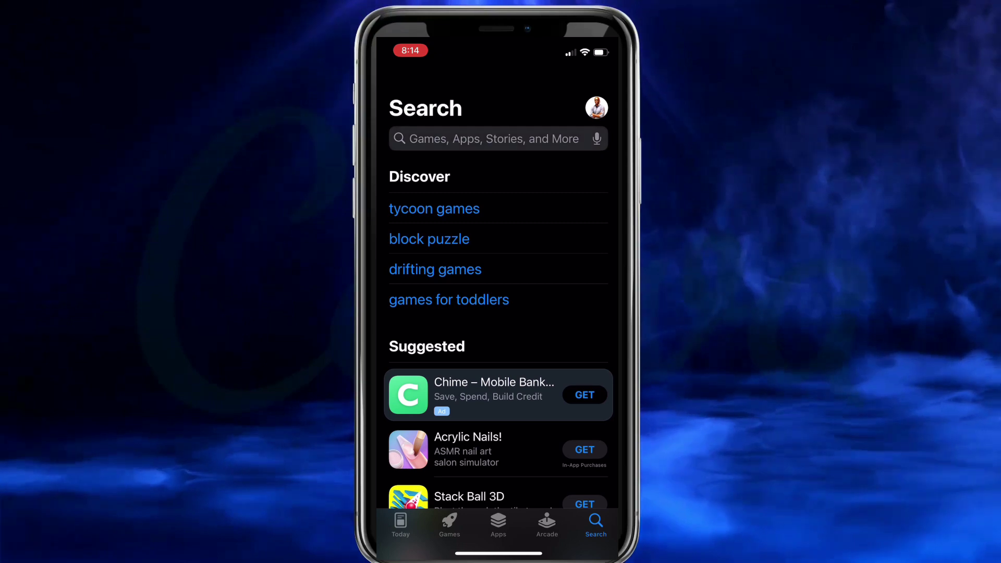
{"action": "left_click", "coordinate": [490, 138]}
{"action": "type", "text": "canva"}
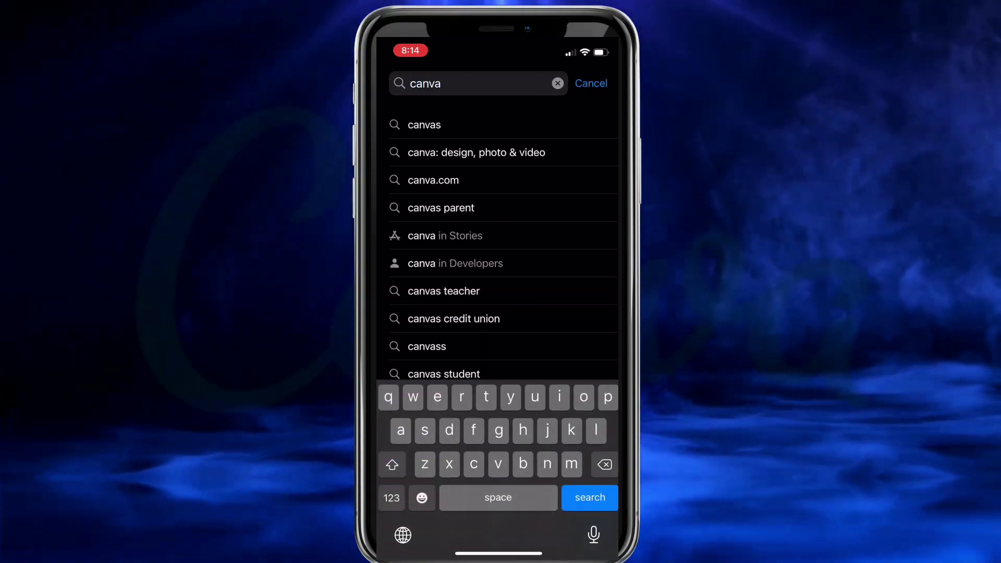
{"action": "key", "text": "Return"}
View the Canva: Design, Photo & Video page, then go home and launch Canva.
{"action": "scroll", "coordinate": [498, 303], "scroll_direction": "down", "scroll_amount": 3}
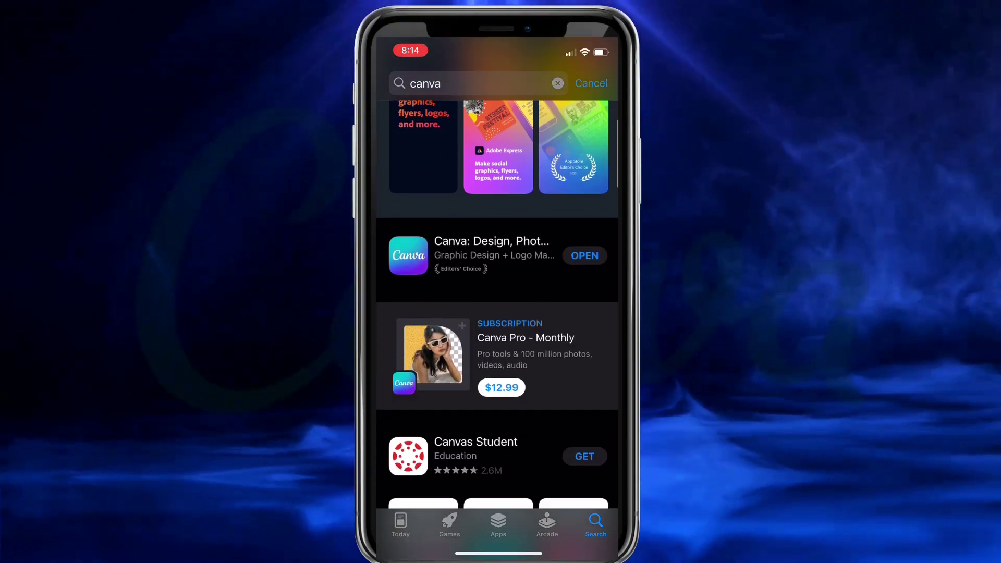
{"action": "scroll", "coordinate": [499, 303], "scroll_direction": "down", "scroll_amount": 15}
{"action": "scroll", "coordinate": [498, 302], "scroll_direction": "up", "scroll_amount": 15}
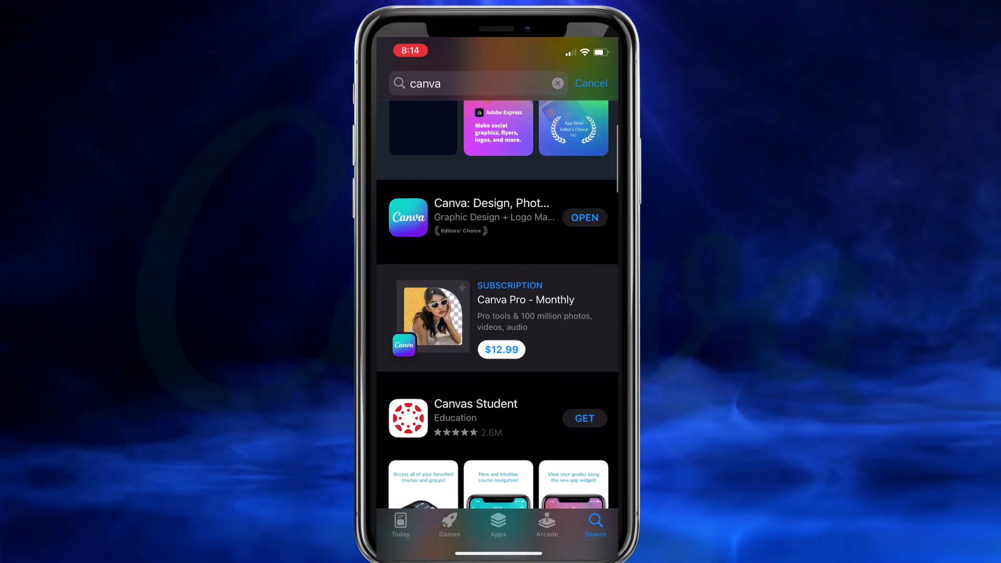
{"action": "scroll", "coordinate": [498, 303], "scroll_direction": "up", "scroll_amount": 3}
{"action": "scroll", "coordinate": [498, 302], "scroll_direction": "down", "scroll_amount": 3}
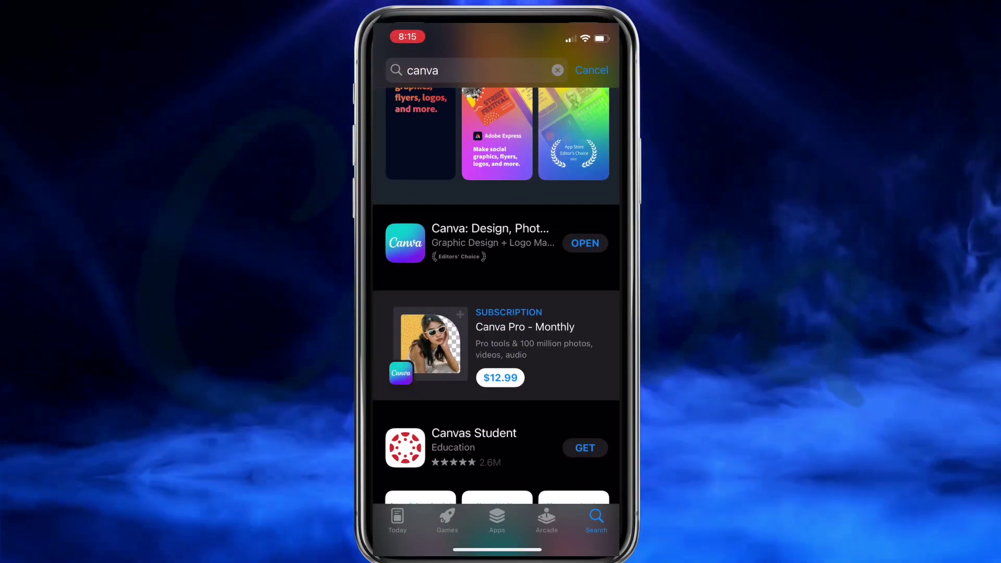
{"action": "left_click", "coordinate": [490, 243]}
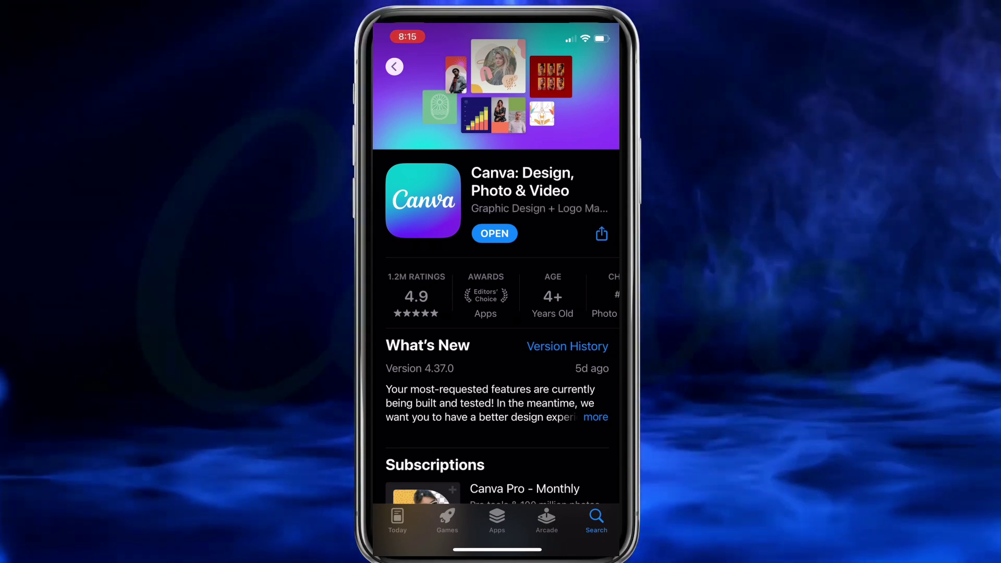
{"action": "left_click_drag", "start_coordinate": [497, 550], "coordinate": [498, 365]}
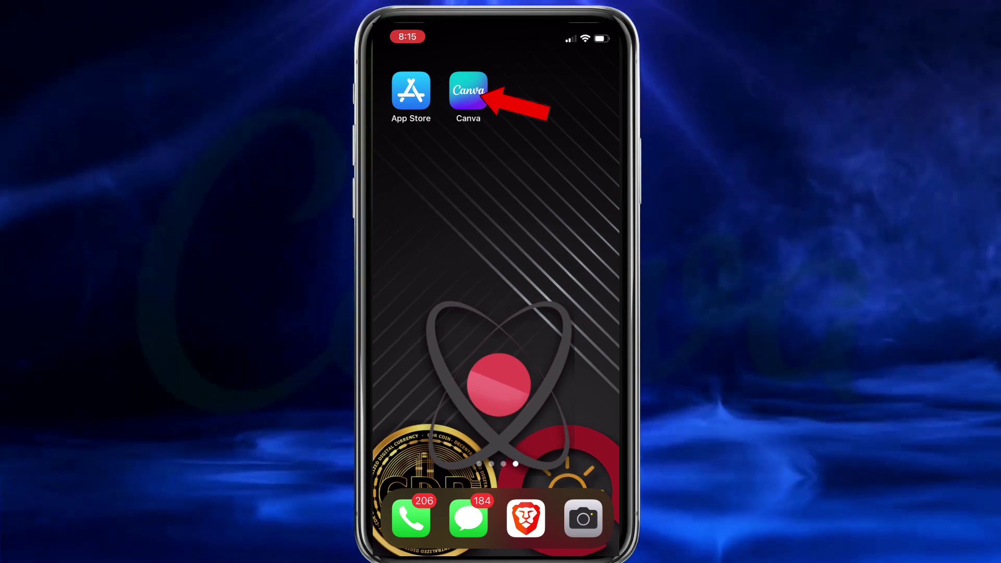
{"action": "left_click", "coordinate": [469, 90]}
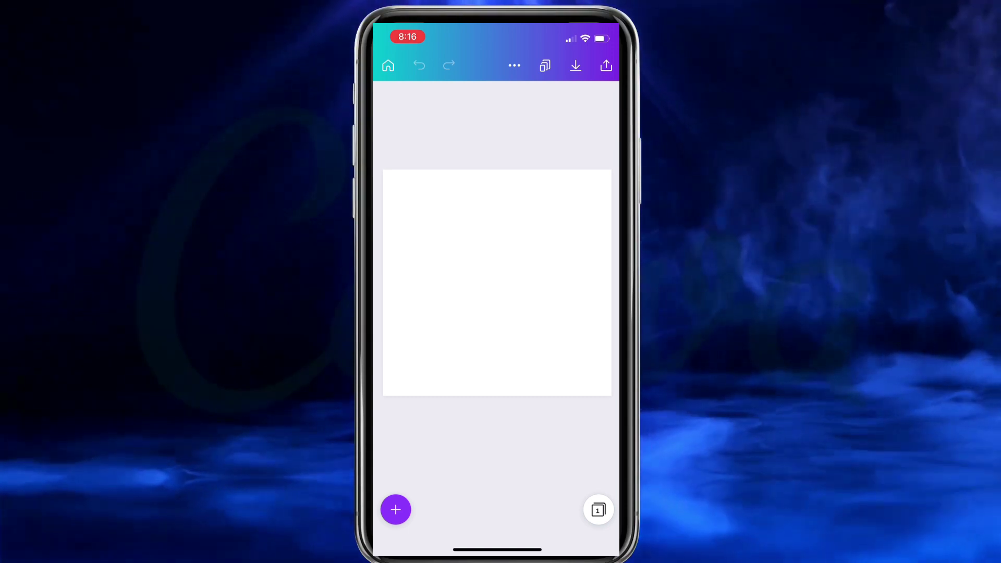
Browse Canva elements for 'Turtles', then switch to the Camera Roll's recent photos.
{"action": "left_click", "coordinate": [396, 510]}
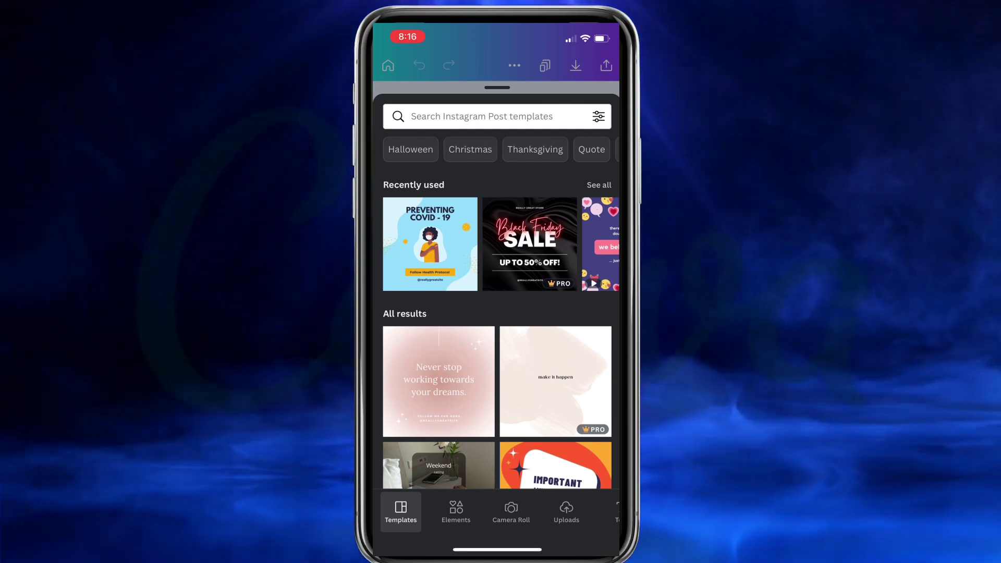
{"action": "left_click", "coordinate": [457, 511]}
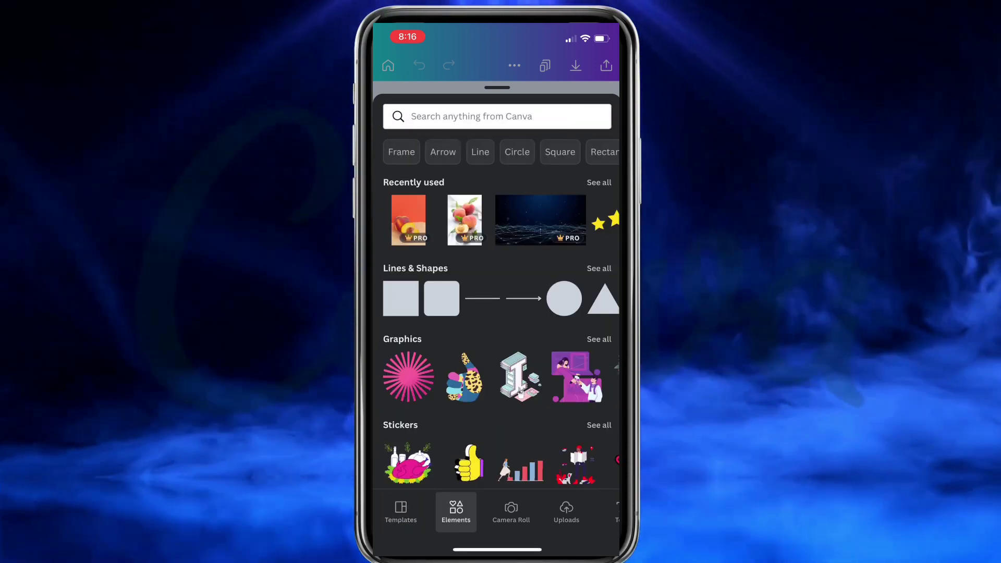
{"action": "left_click", "coordinate": [472, 117]}
{"action": "type", "text": "Turtles"}
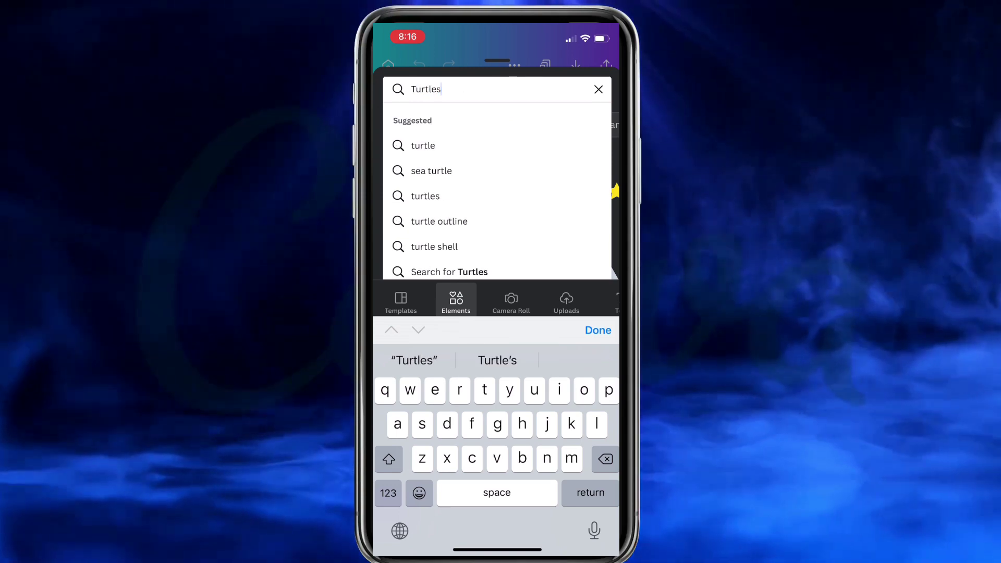
{"action": "key", "text": "Return"}
{"action": "scroll", "coordinate": [497, 339], "scroll_direction": "down", "scroll_amount": 5}
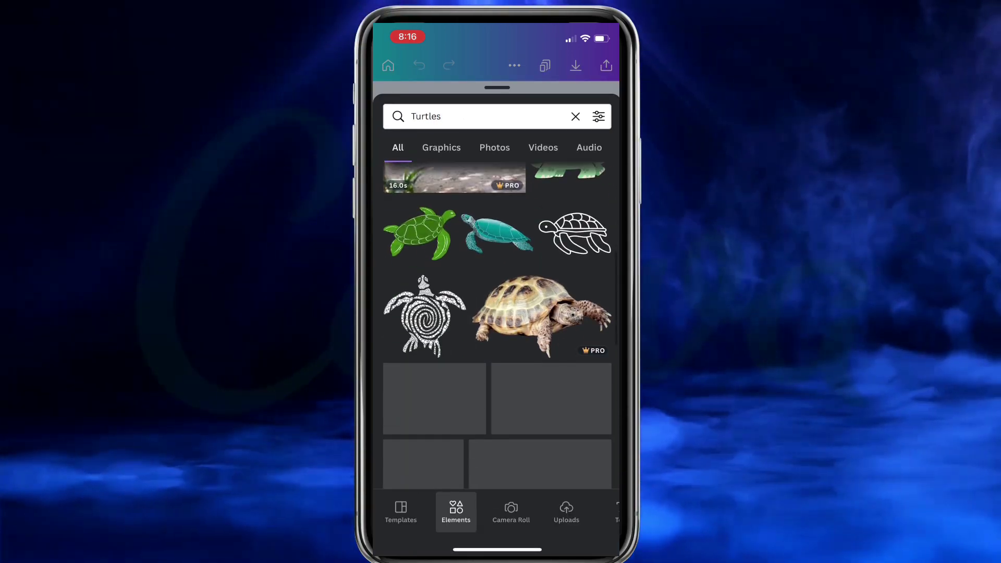
{"action": "scroll", "coordinate": [497, 339], "scroll_direction": "up", "scroll_amount": 5}
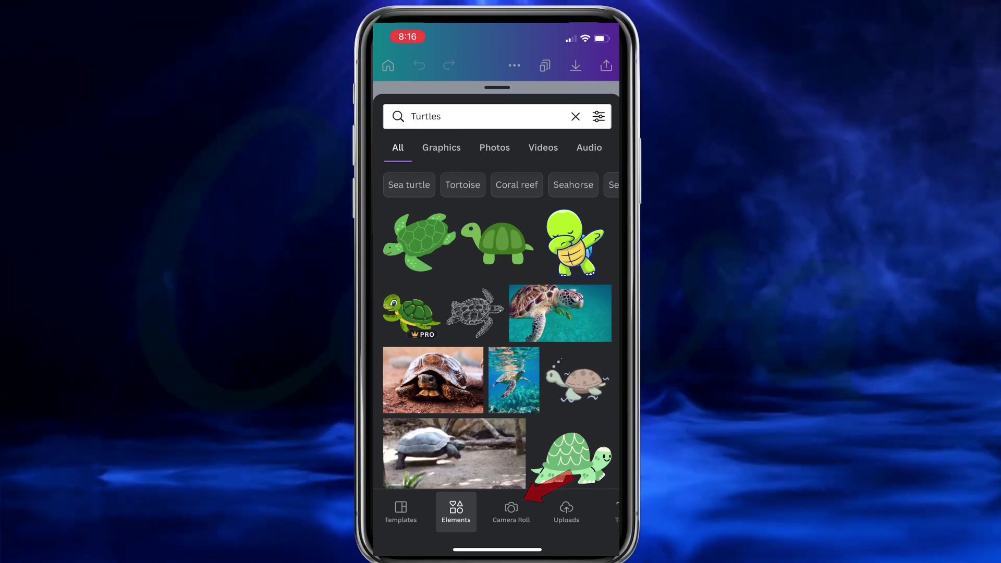
{"action": "left_click", "coordinate": [511, 512]}
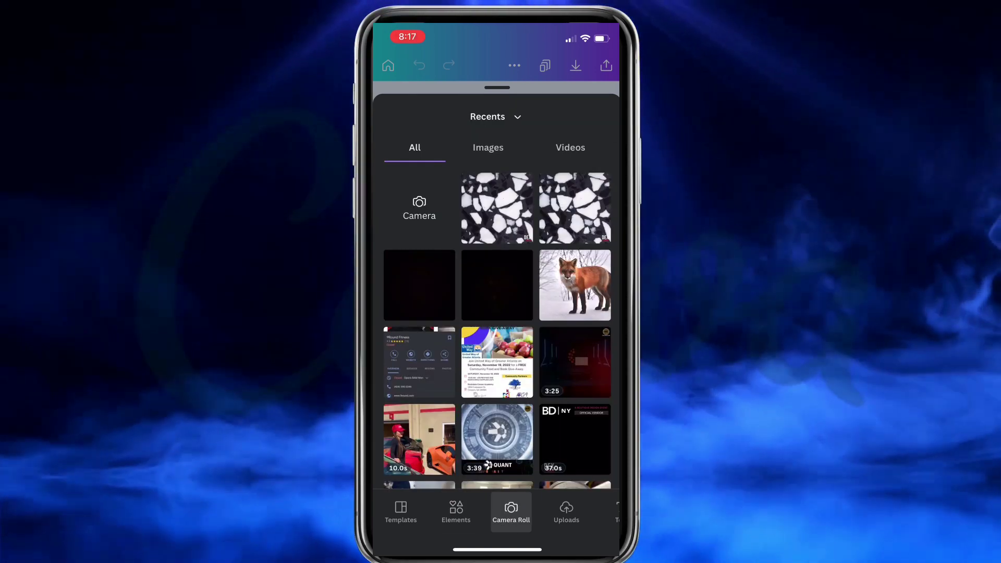
Add the snowy fox photo to the page, enlarge it from both corners, centre it, and reselect it.
{"action": "left_click", "coordinate": [575, 285]}
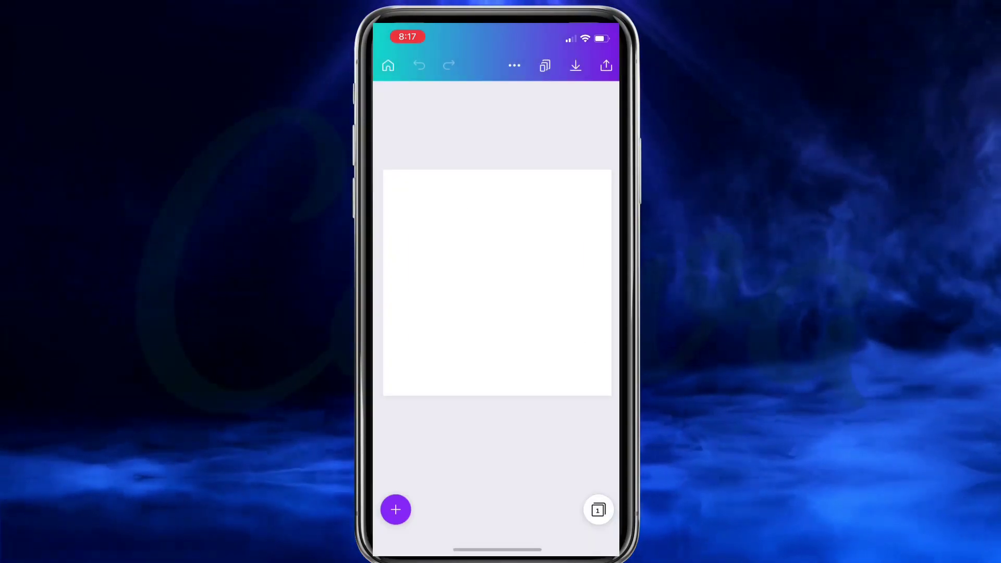
{"action": "left_click_drag", "start_coordinate": [413, 227], "coordinate": [384, 206]}
{"action": "left_click_drag", "start_coordinate": [581, 339], "coordinate": [602, 352]}
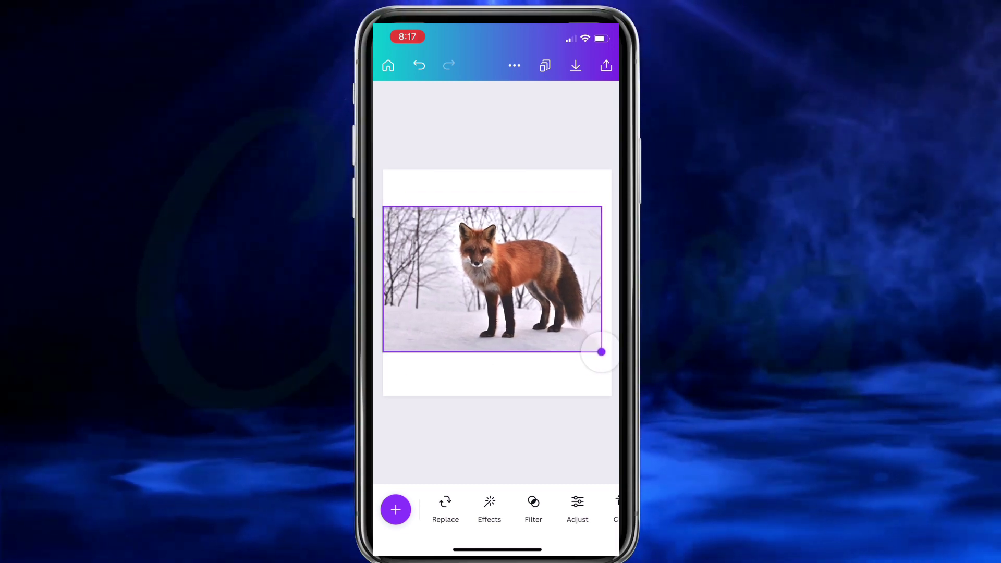
{"action": "mouse_move", "coordinate": [492, 279]}
{"action": "left_mouse_down"}
{"action": "mouse_move", "coordinate": [507, 282]}
{"action": "mouse_move", "coordinate": [497, 282]}
{"action": "left_mouse_up"}
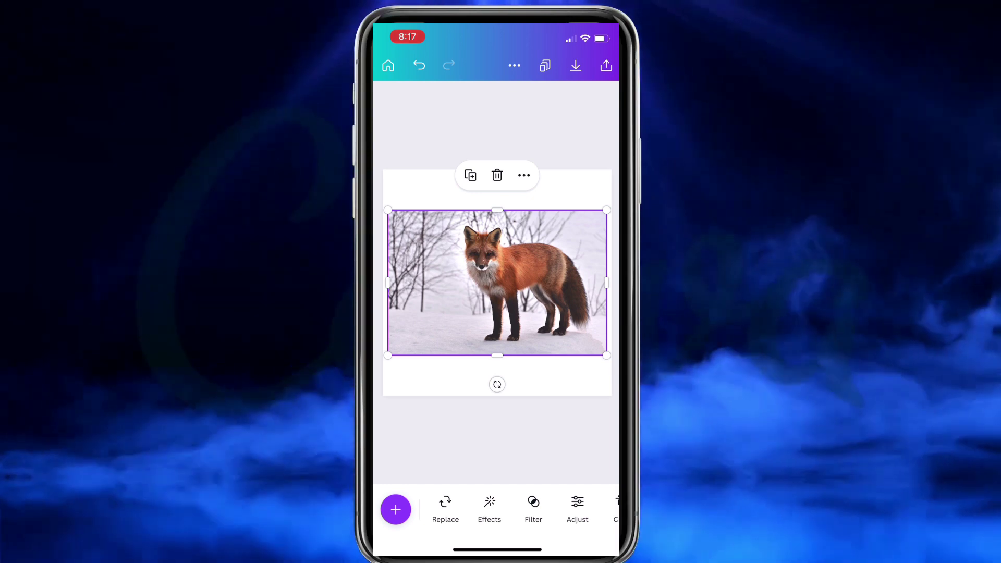
{"action": "left_click", "coordinate": [497, 376]}
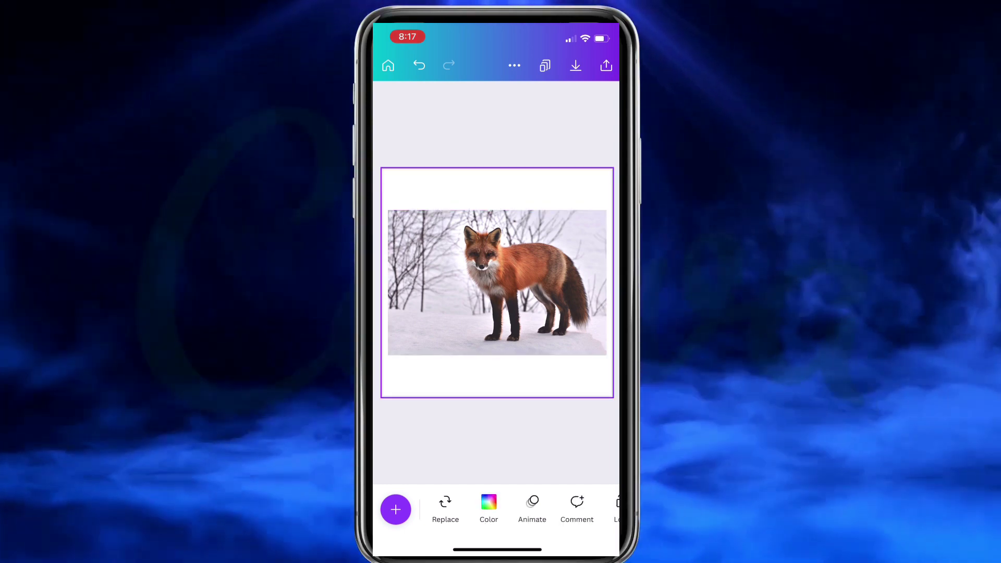
{"action": "left_click", "coordinate": [497, 443]}
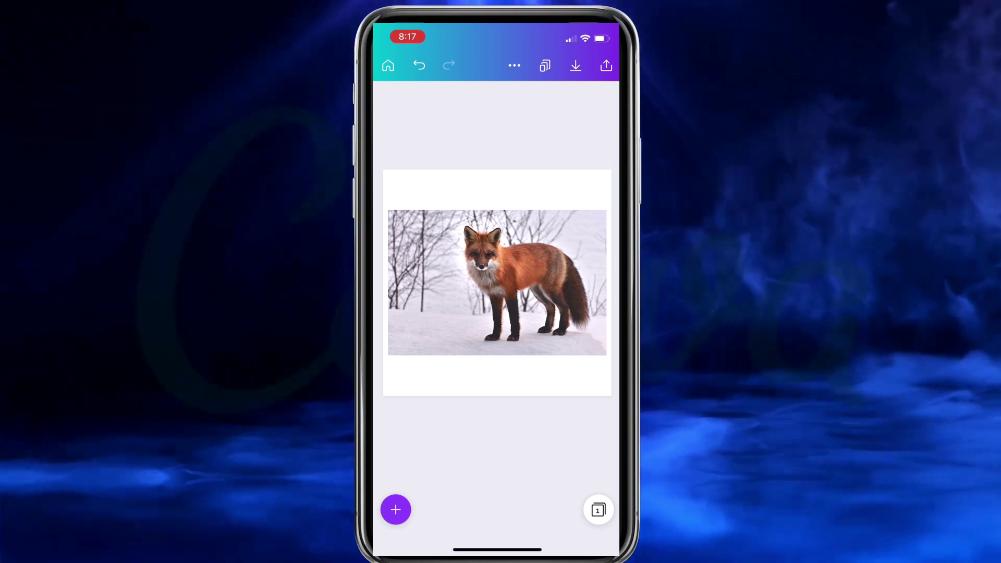
{"action": "left_click", "coordinate": [497, 282]}
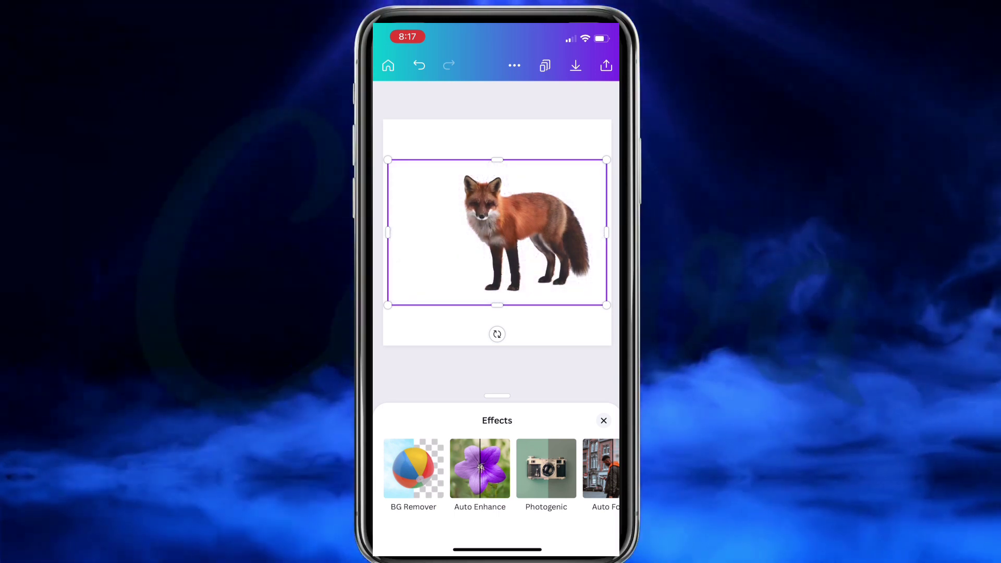
Crop away the empty left side of the fox image, then enlarge it and shift it right and down.
{"action": "left_click", "coordinate": [604, 420]}
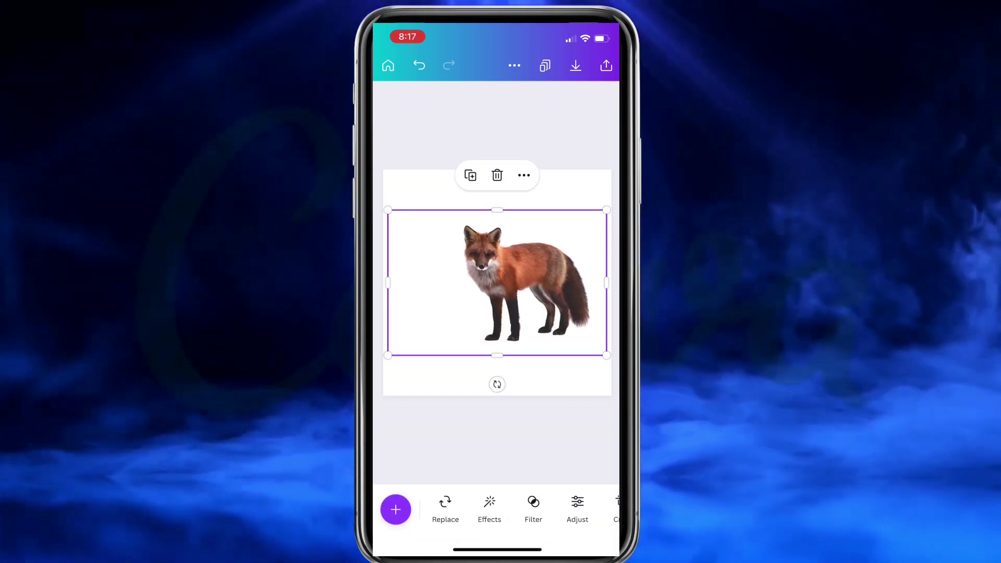
{"action": "left_click", "coordinate": [496, 443]}
{"action": "left_click", "coordinate": [526, 281]}
{"action": "left_click_drag", "start_coordinate": [388, 282], "coordinate": [447, 284]}
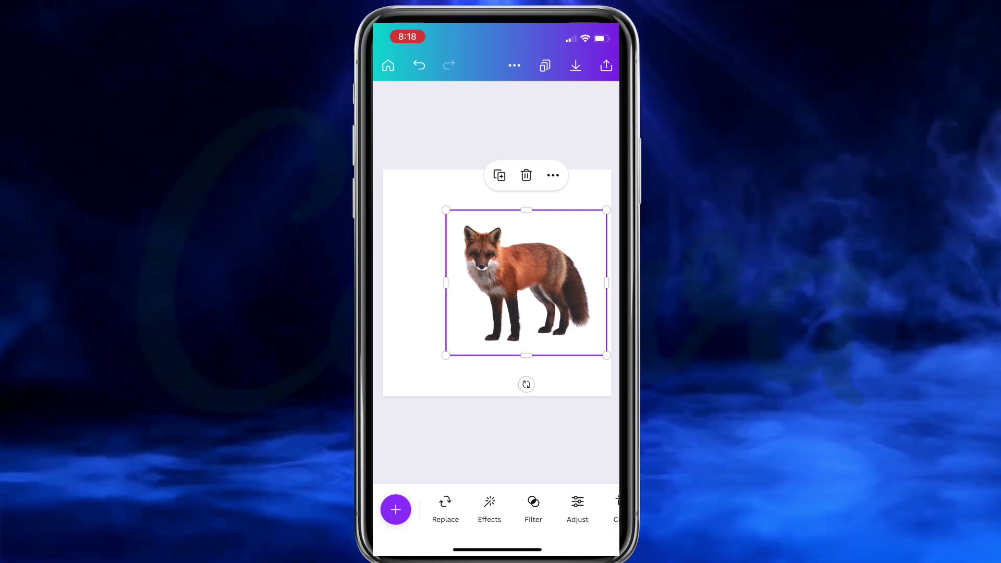
{"action": "left_click_drag", "start_coordinate": [526, 282], "coordinate": [485, 295]}
{"action": "left_click_drag", "start_coordinate": [566, 365], "coordinate": [596, 396]}
{"action": "left_click_drag", "start_coordinate": [500, 309], "coordinate": [526, 320]}
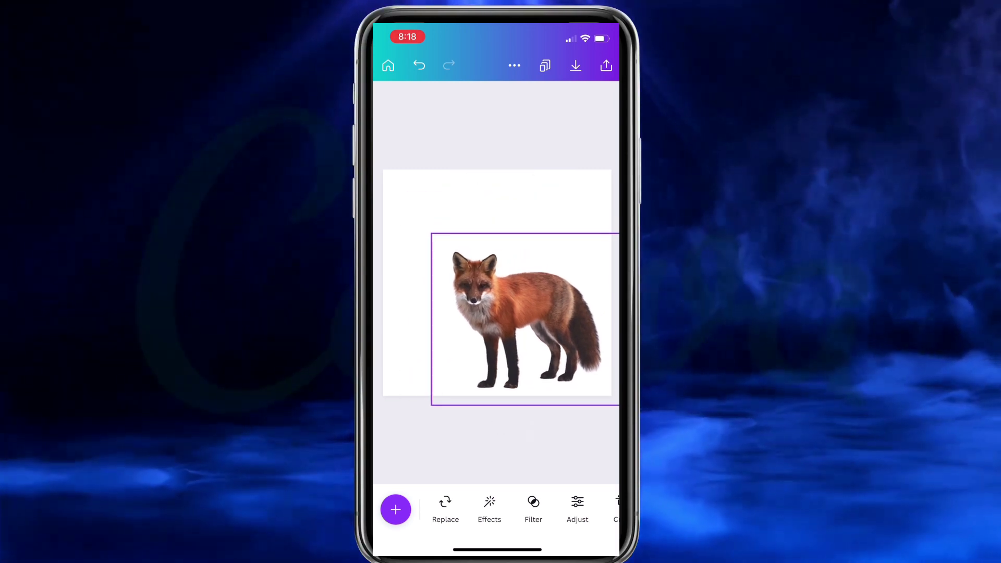
{"action": "left_click", "coordinate": [525, 431]}
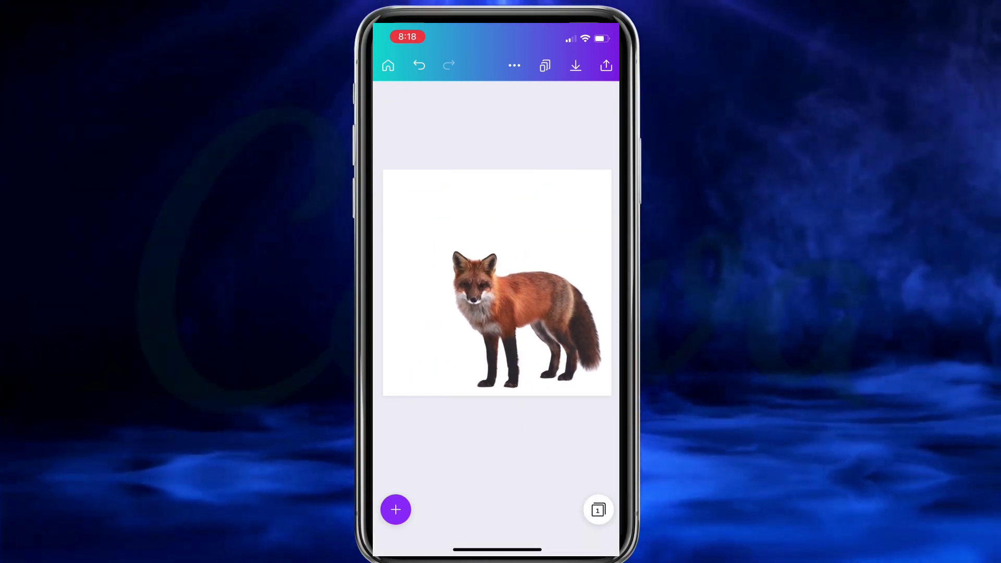
Set the sunlit forest photo as the page background, move the fox left, and save to the camera roll.
{"action": "left_click", "coordinate": [395, 509]}
{"action": "left_click", "coordinate": [455, 511]}
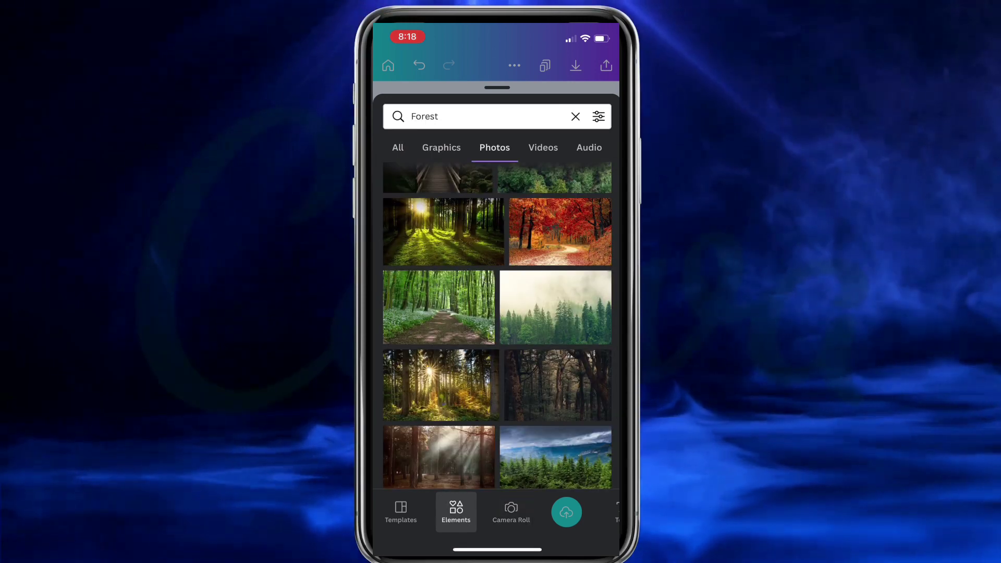
{"action": "left_click", "coordinate": [443, 231]}
{"action": "left_click_drag", "start_coordinate": [494, 282], "coordinate": [492, 193]}
{"action": "left_click", "coordinate": [520, 110]}
{"action": "scroll", "coordinate": [497, 480], "scroll_direction": "right", "scroll_amount": 5}
{"action": "left_click", "coordinate": [425, 479]}
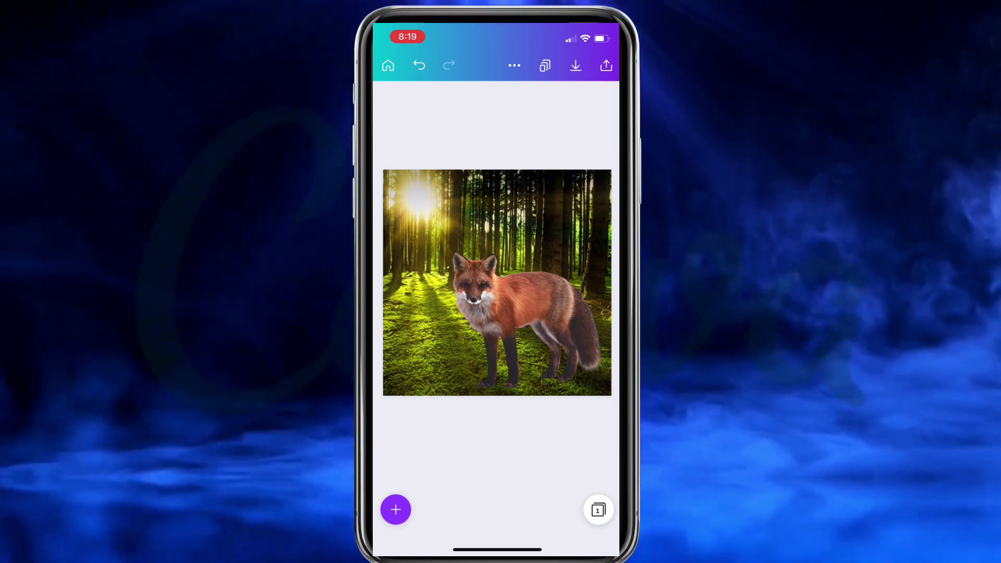
{"action": "left_click_drag", "start_coordinate": [521, 313], "coordinate": [491, 311]}
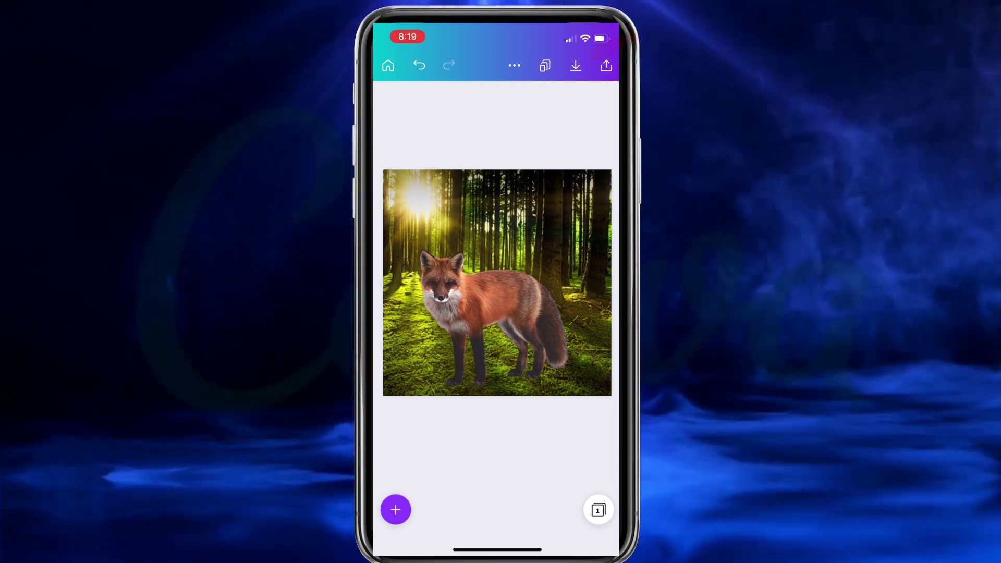
{"action": "left_click", "coordinate": [576, 65]}
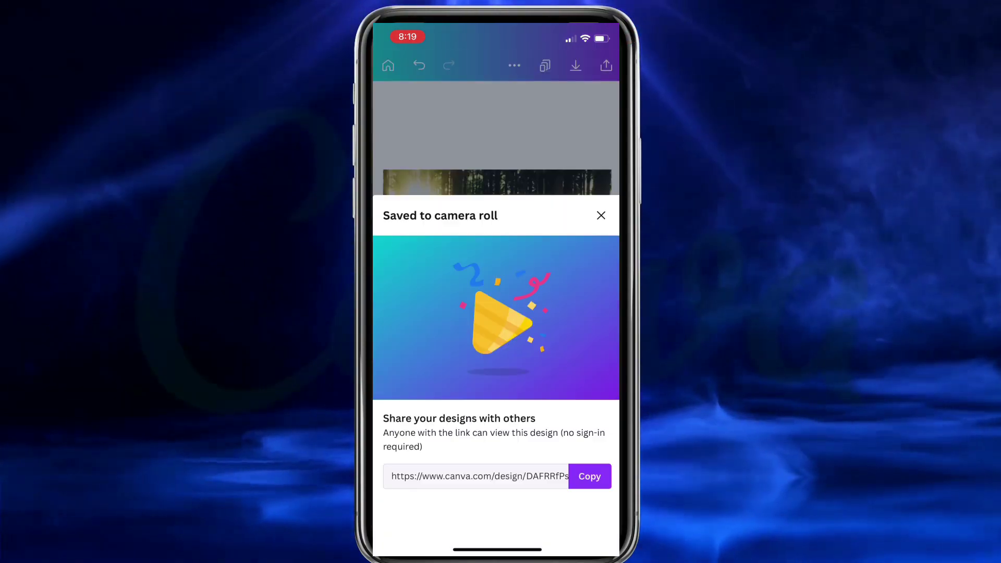